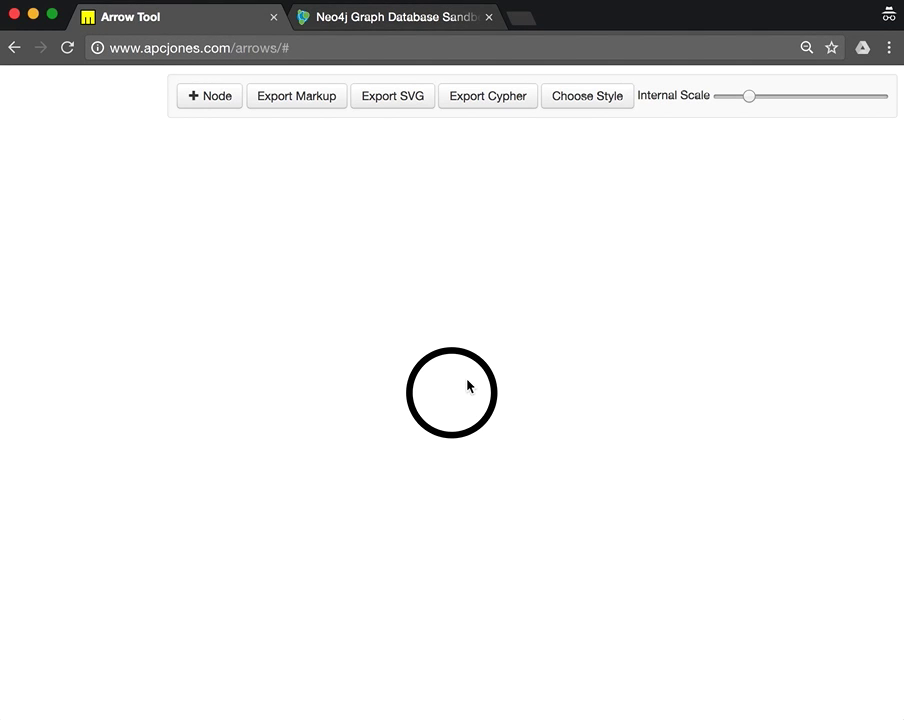
Set the node's caption to User, add a name property, and save it
double_click(467, 385)
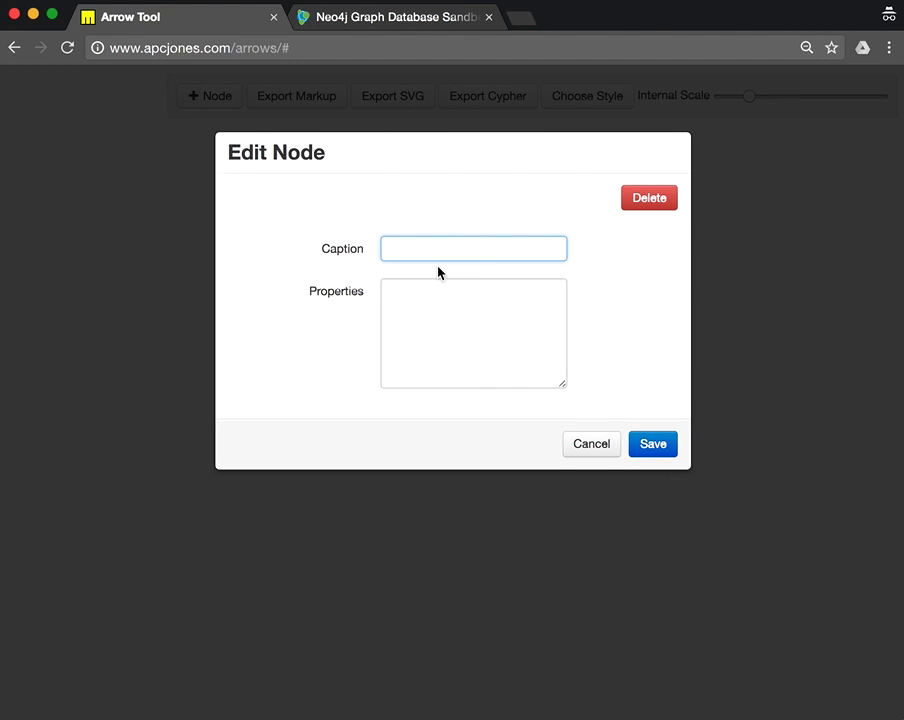
text(User)
key(Tab)
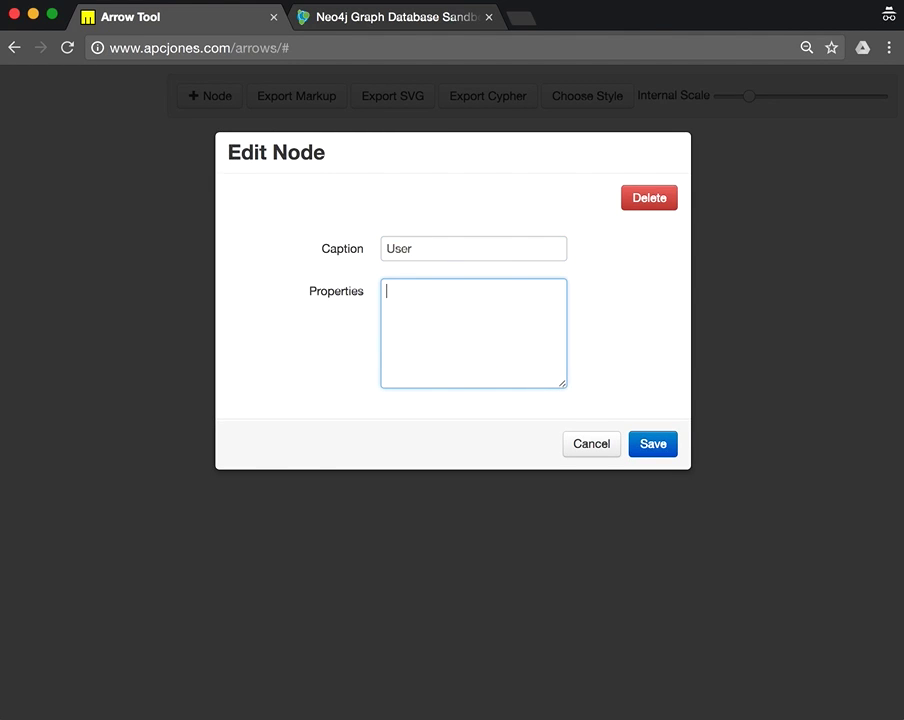
text(name: "Mark)
click(655, 445)
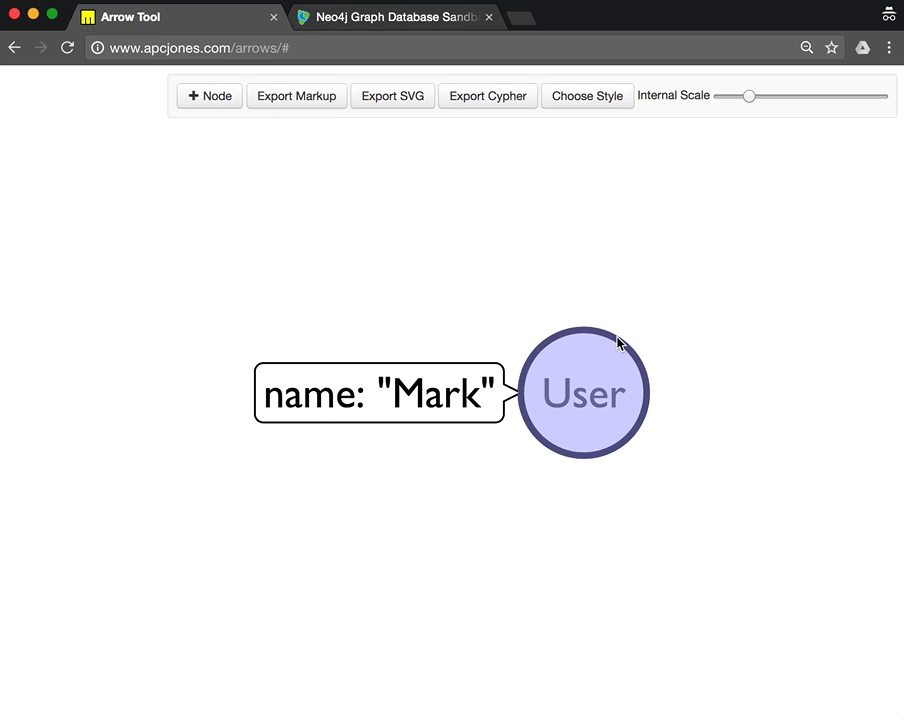
Create a Tweet node from User with properties id: 42342 and text: "Hello World"
drag(624, 340, 710, 244)
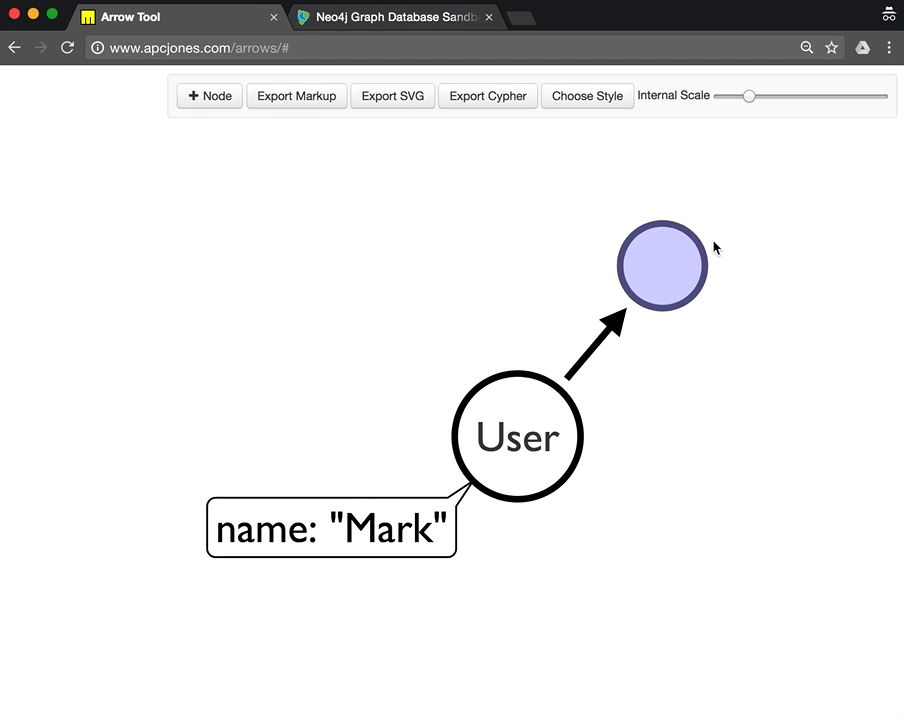
double_click(641, 274)
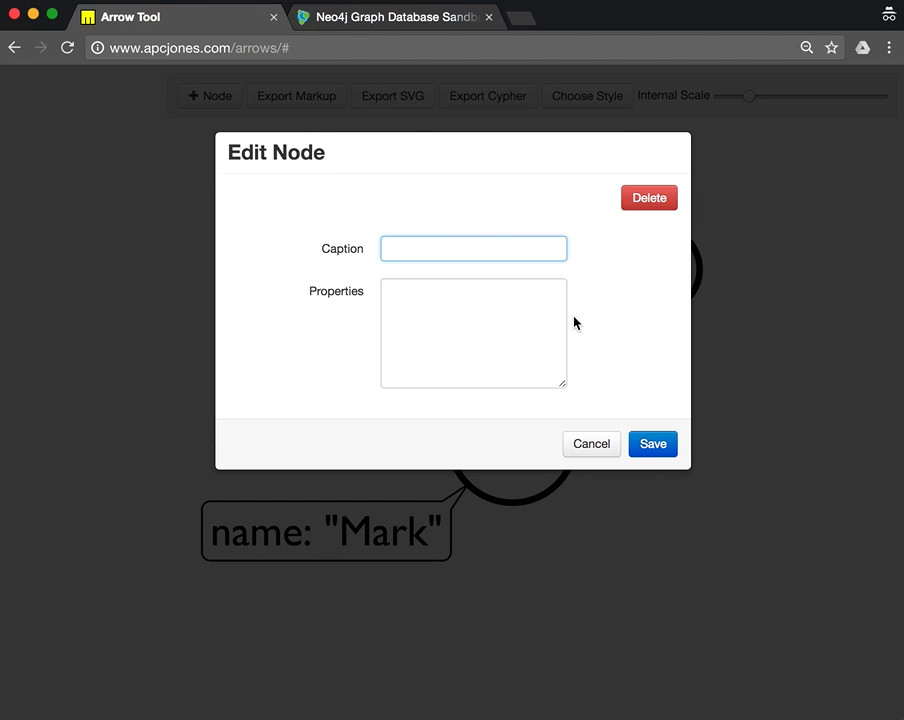
text(Tweet)
click(431, 314)
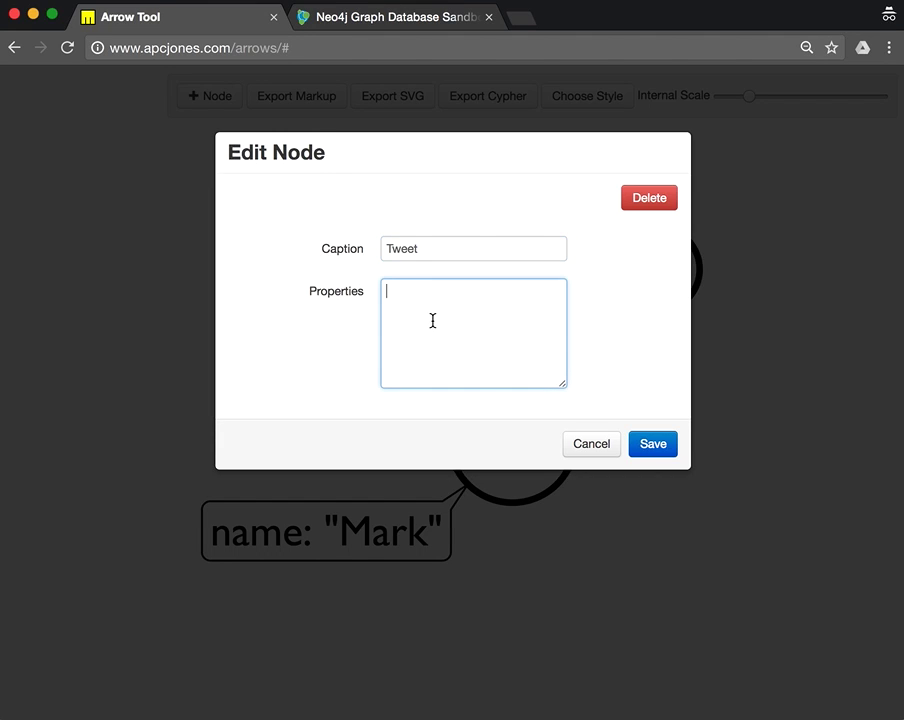
text(id)
text(: 42342 )
text(text)
text(: ")
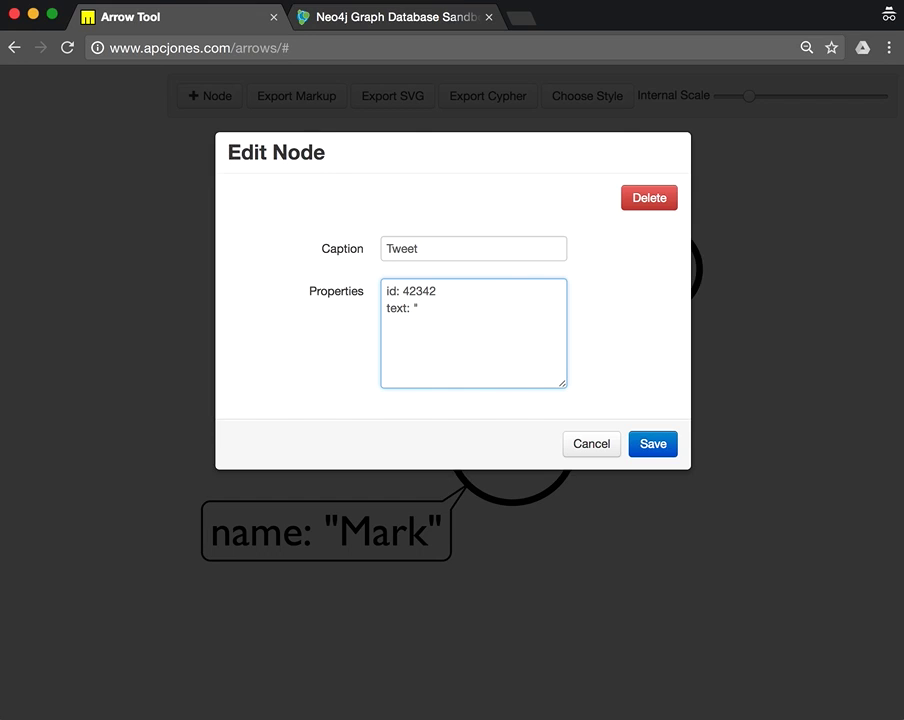
text(Hello Weol)
key(BackSpace)
text(or)
click(650, 437)
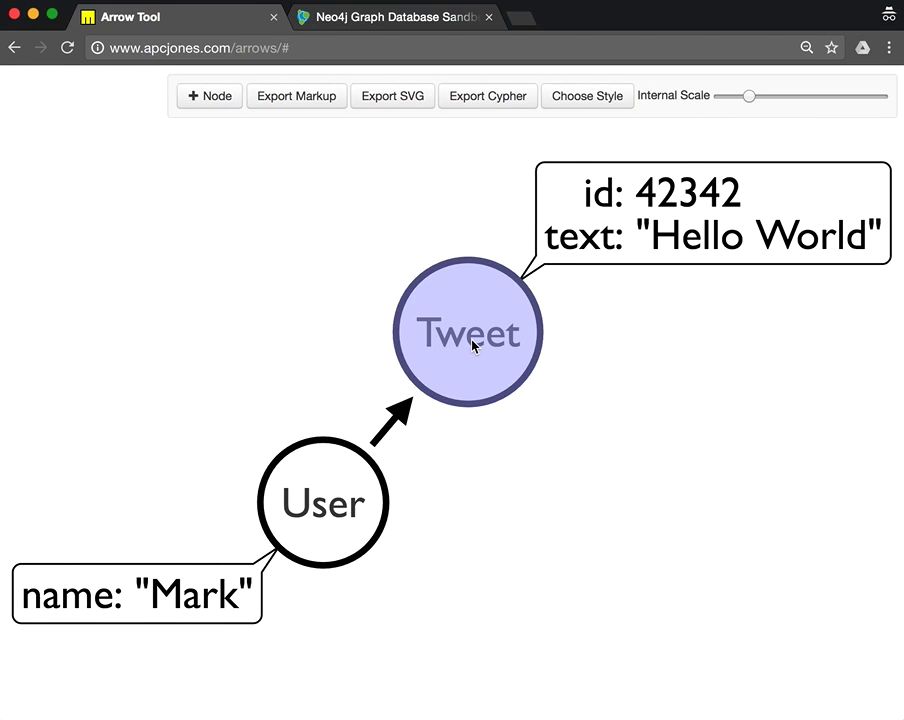
Switch the diagram style to Bootstrap
click(587, 100)
click(268, 212)
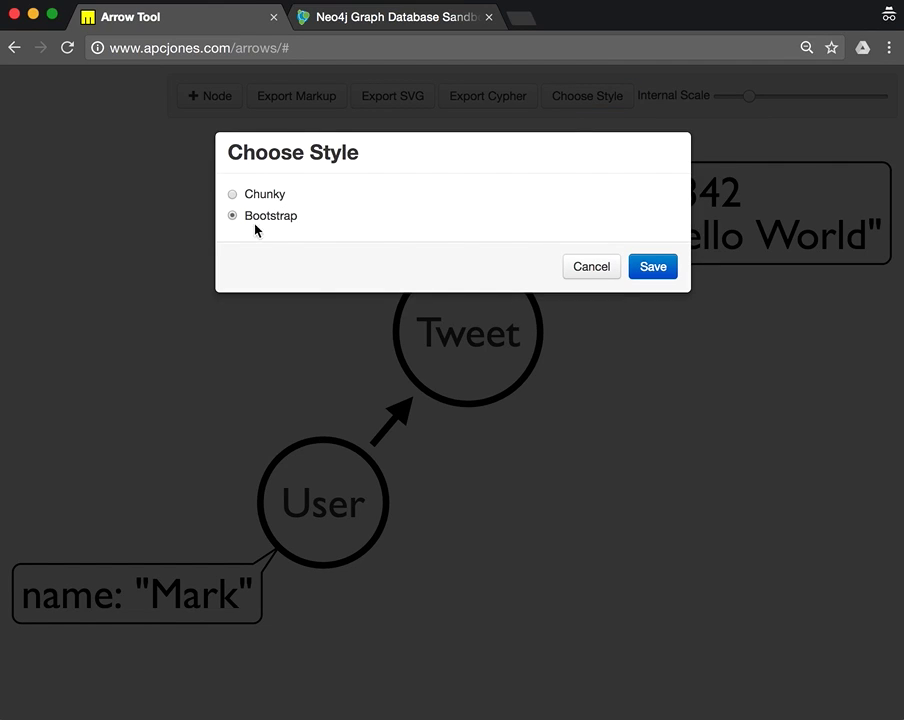
click(648, 266)
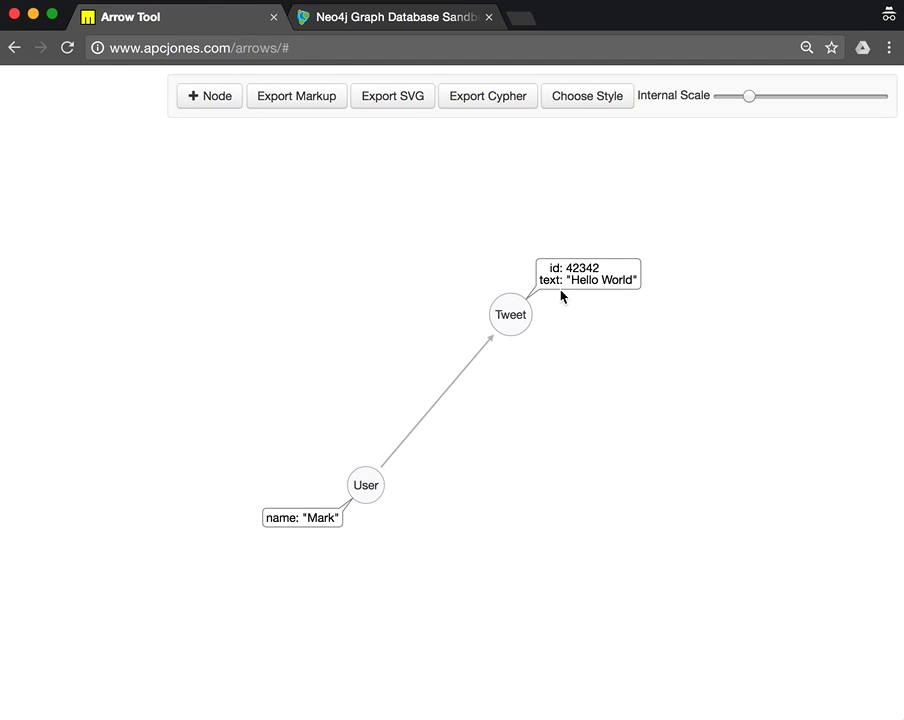
Drag the Tweet and User nodes closer together
drag(525, 317, 501, 330)
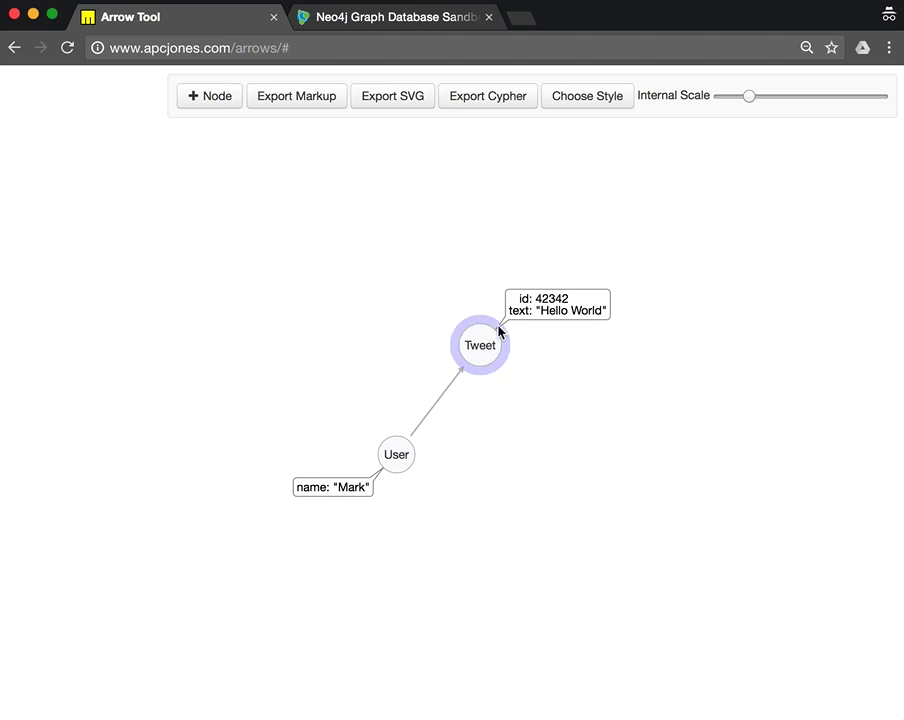
drag(398, 454, 372, 440)
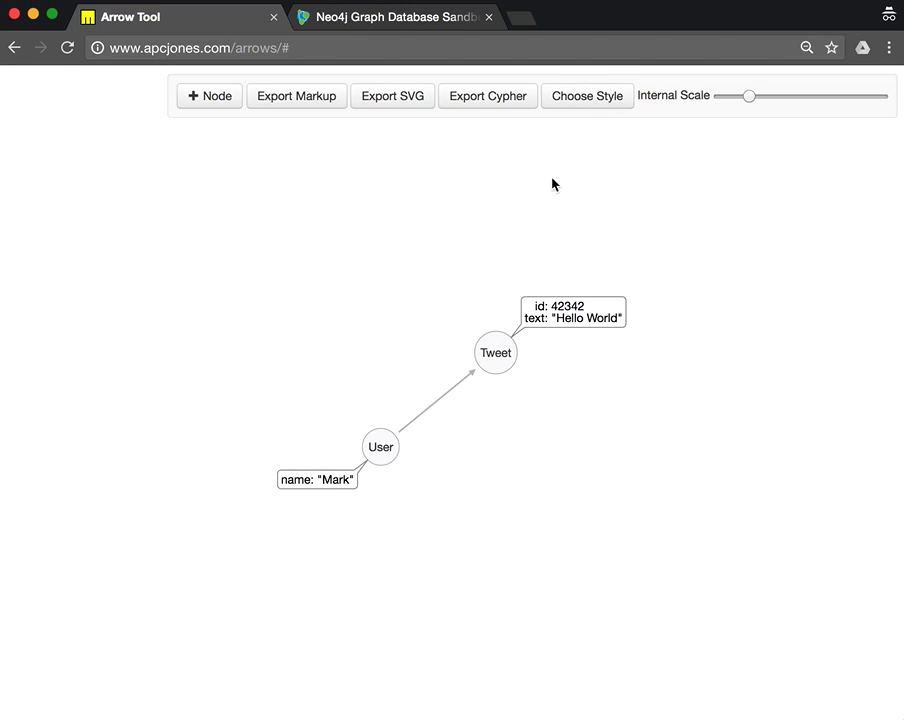
click(443, 397)
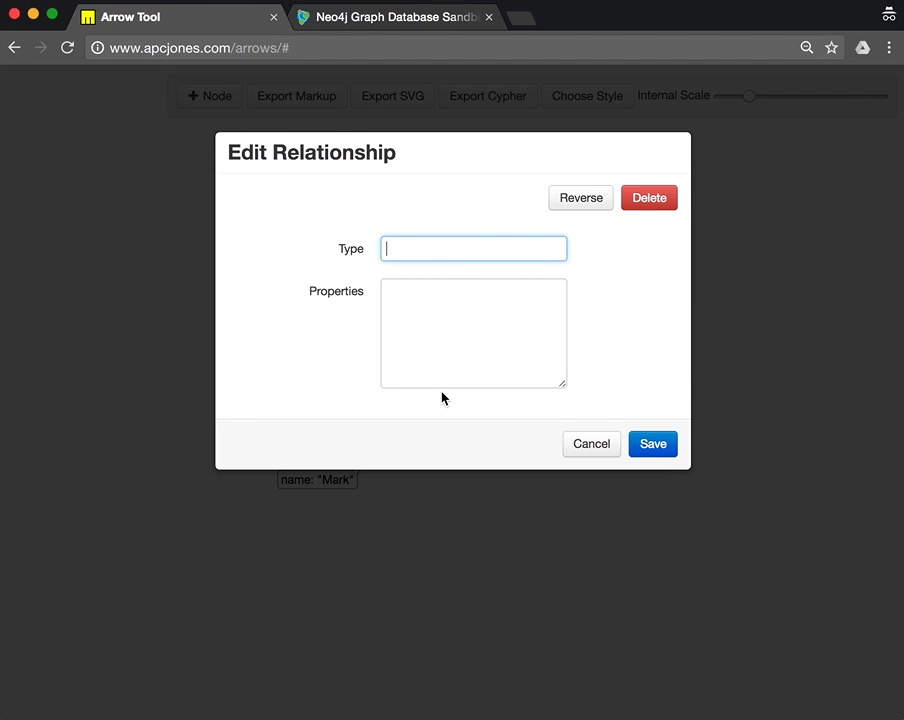
Set the User-to-Tweet relationship type to POSTED
text(POSTED)
click(652, 444)
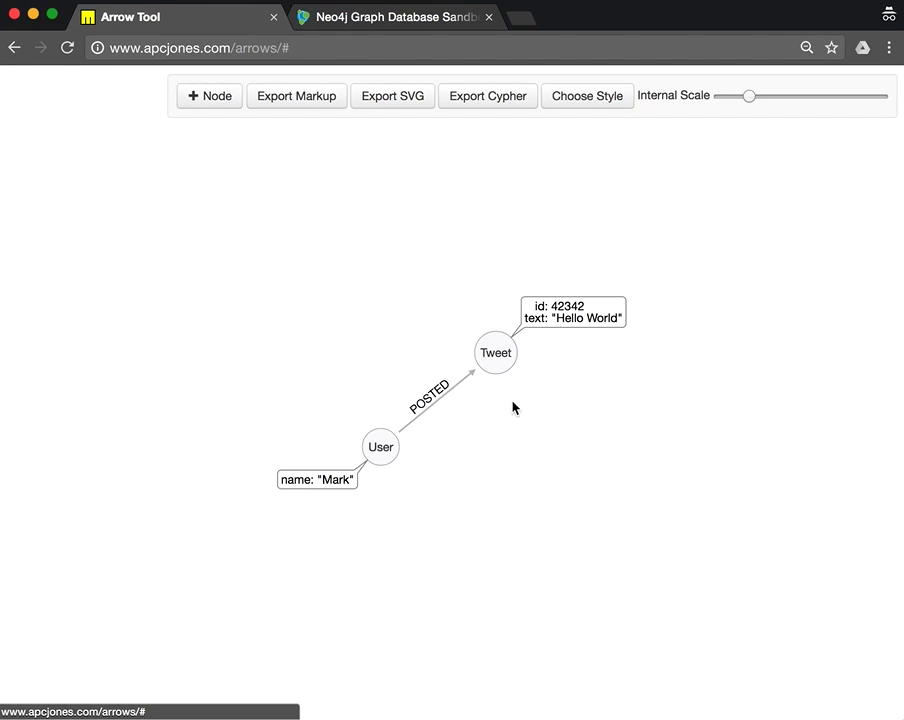
Add a second User node with its own name property, linked from the first User
drag(484, 349, 462, 356)
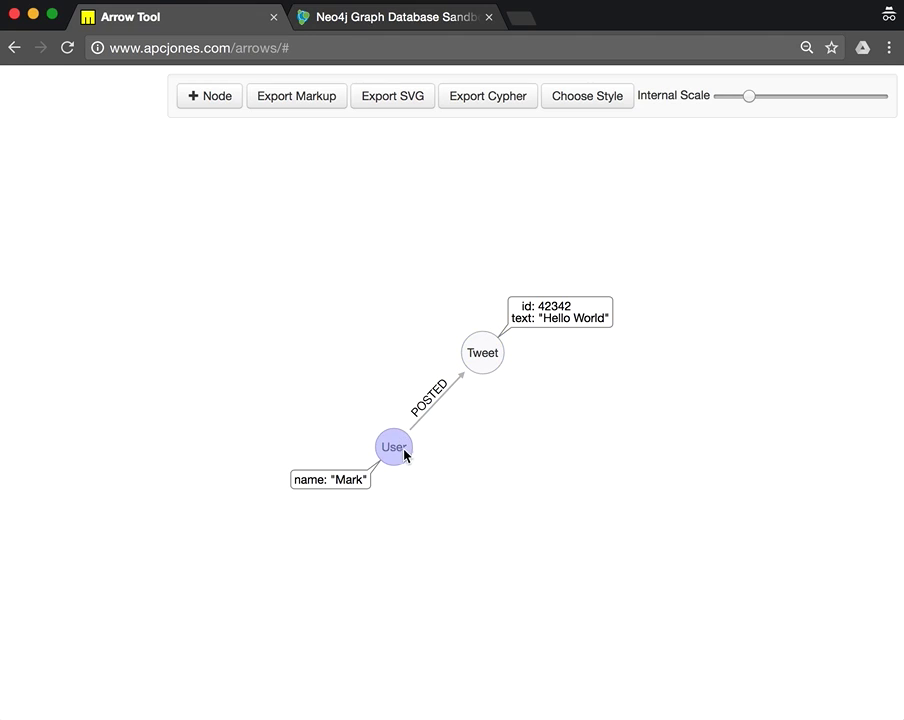
drag(410, 468, 484, 529)
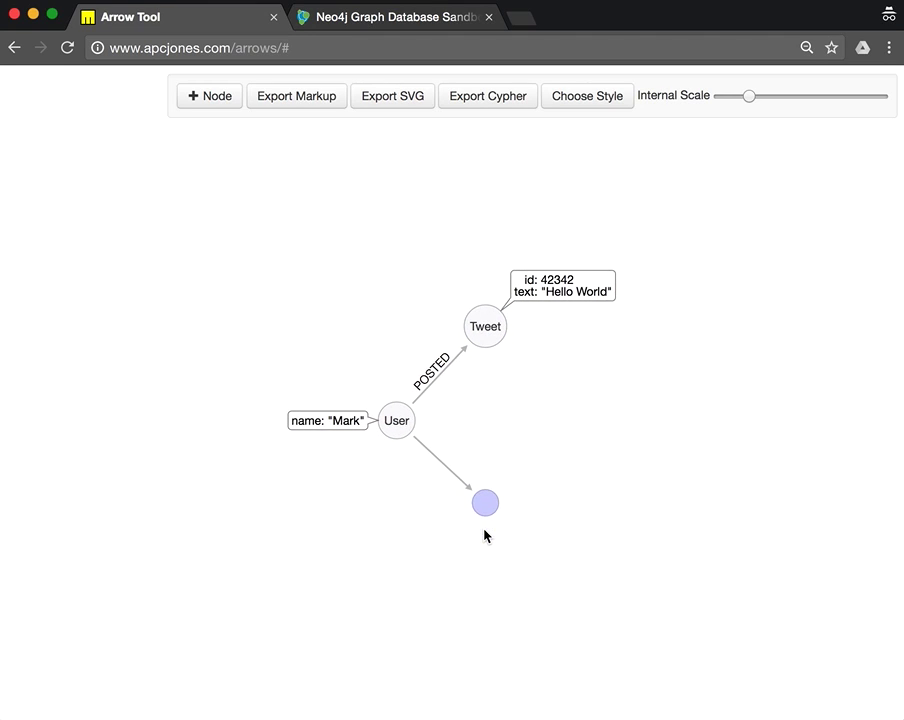
double_click(488, 514)
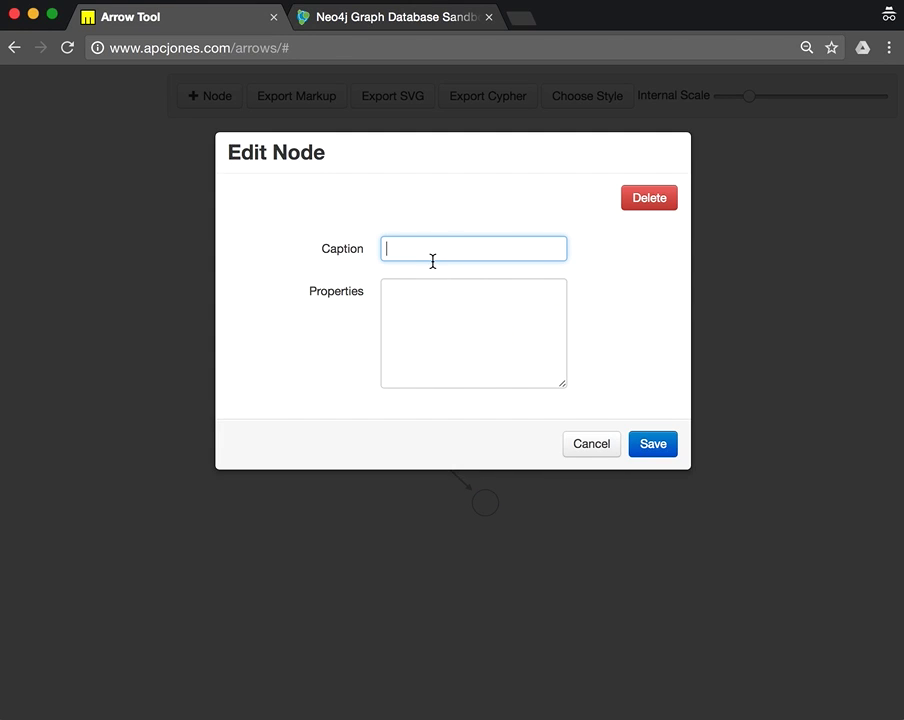
text(User)
key(Tab)
text(name:)
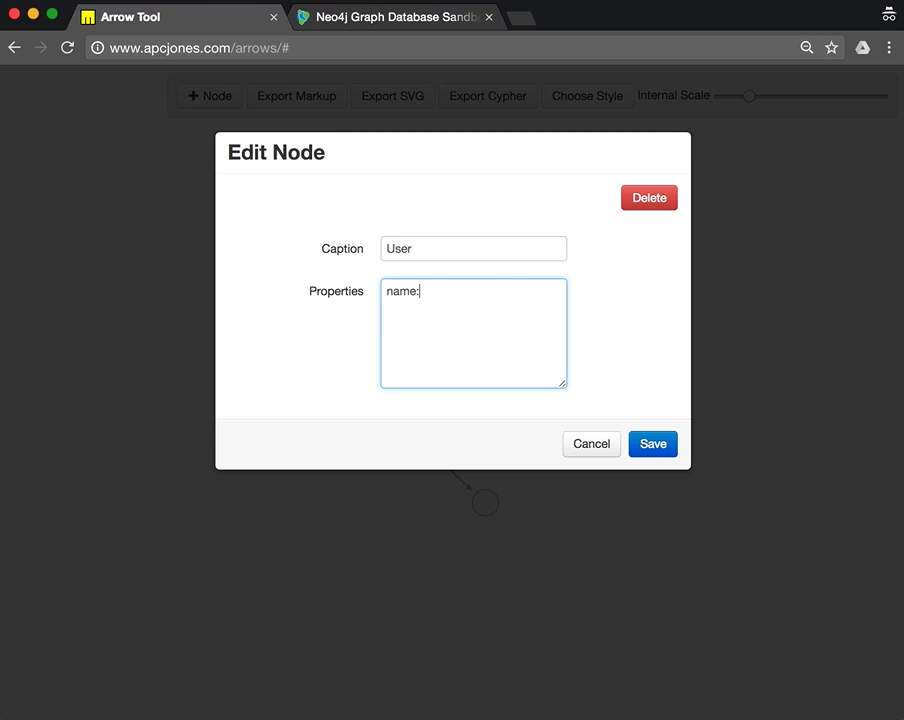
text( "Andreas")
click(660, 445)
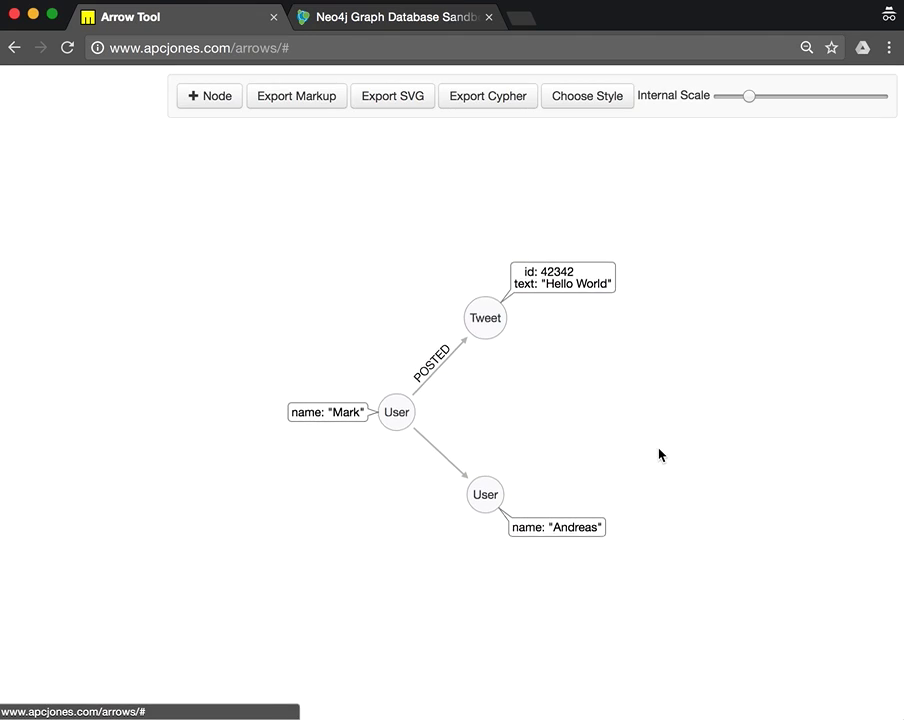
Set the new relationship's type to FOLLOWED
click(450, 457)
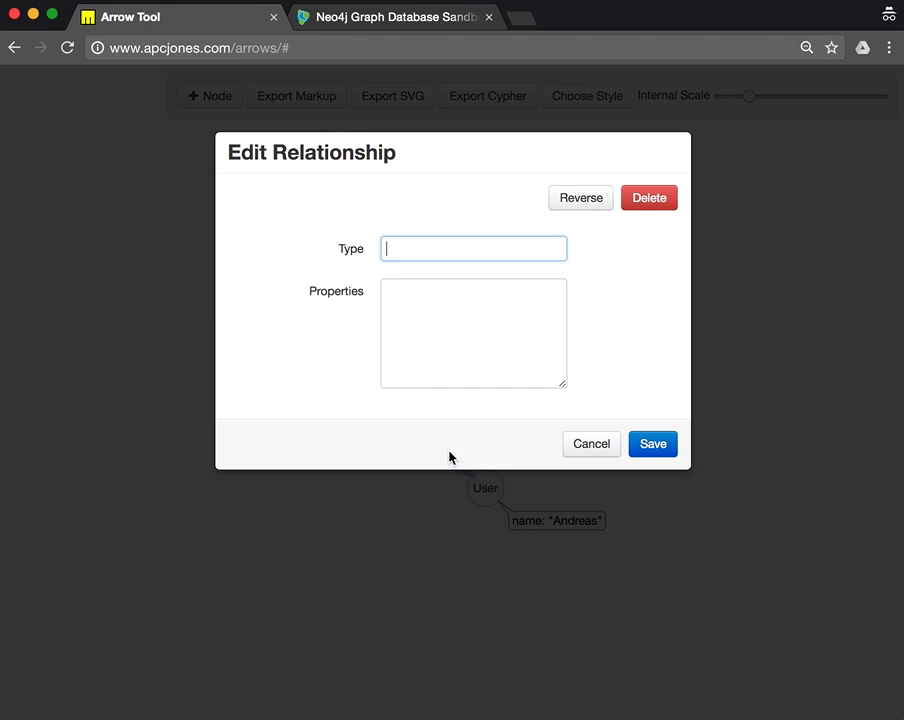
text(FOLLOW)
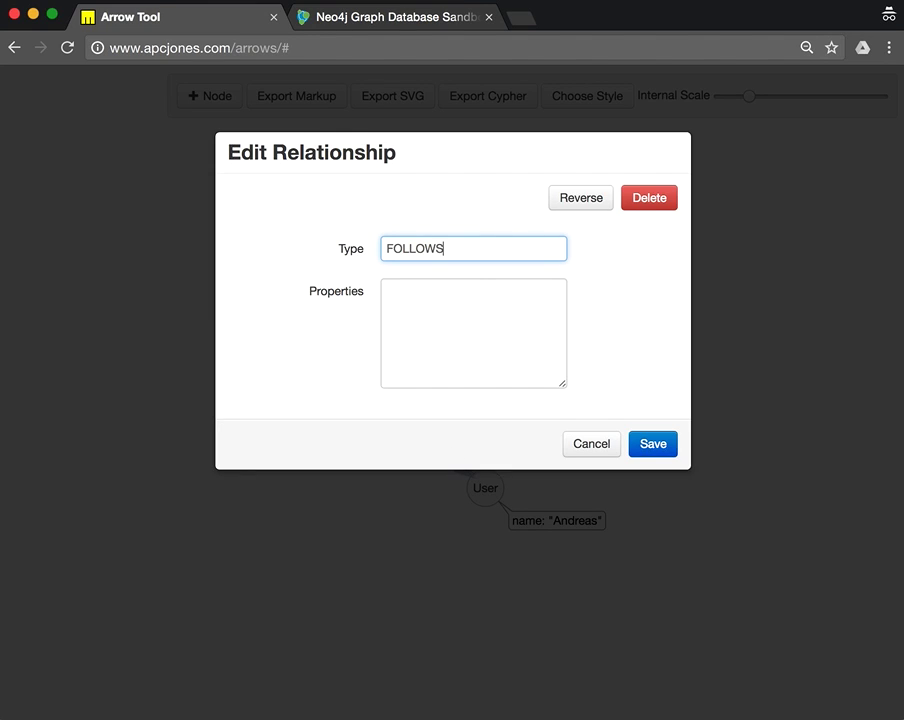
text(ED)
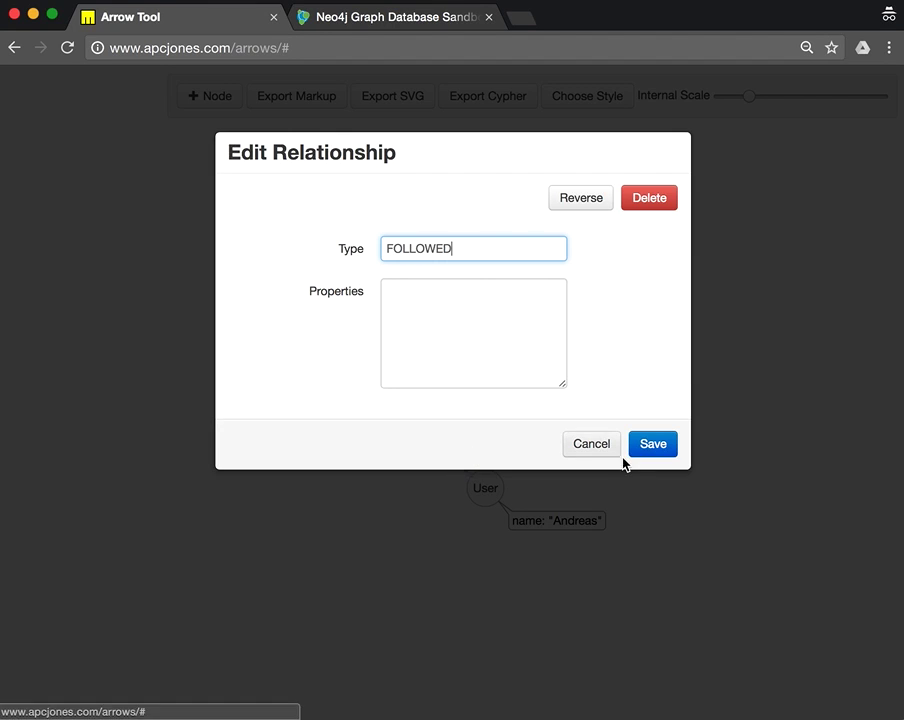
click(660, 450)
Make the new node a Tweet with id: 2342 and text: "Welcome", then link it to Hello World
drag(503, 497, 573, 418)
click(578, 413)
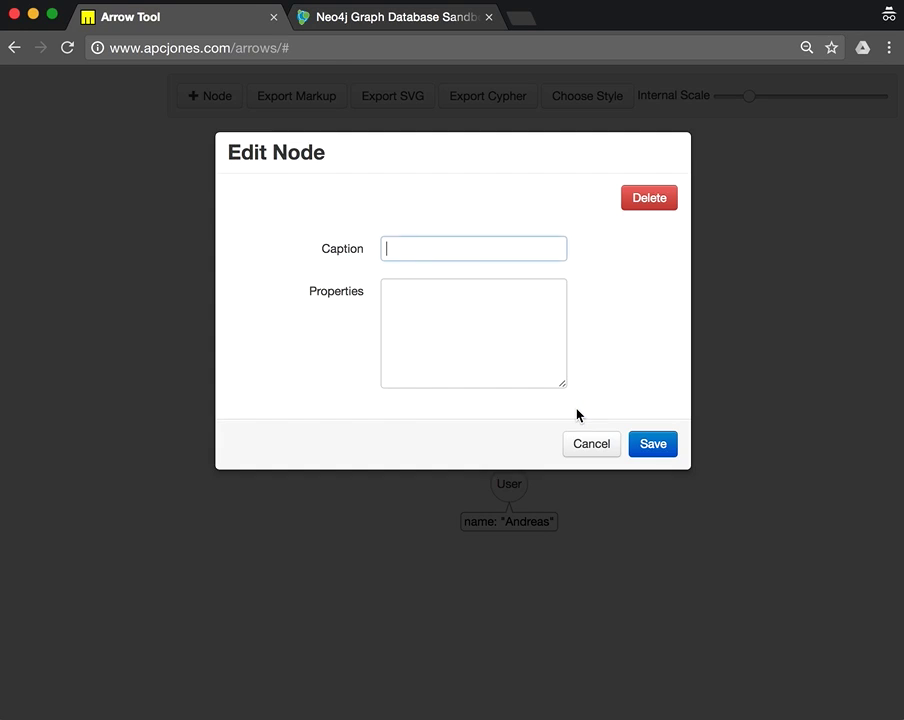
text(Tweet)
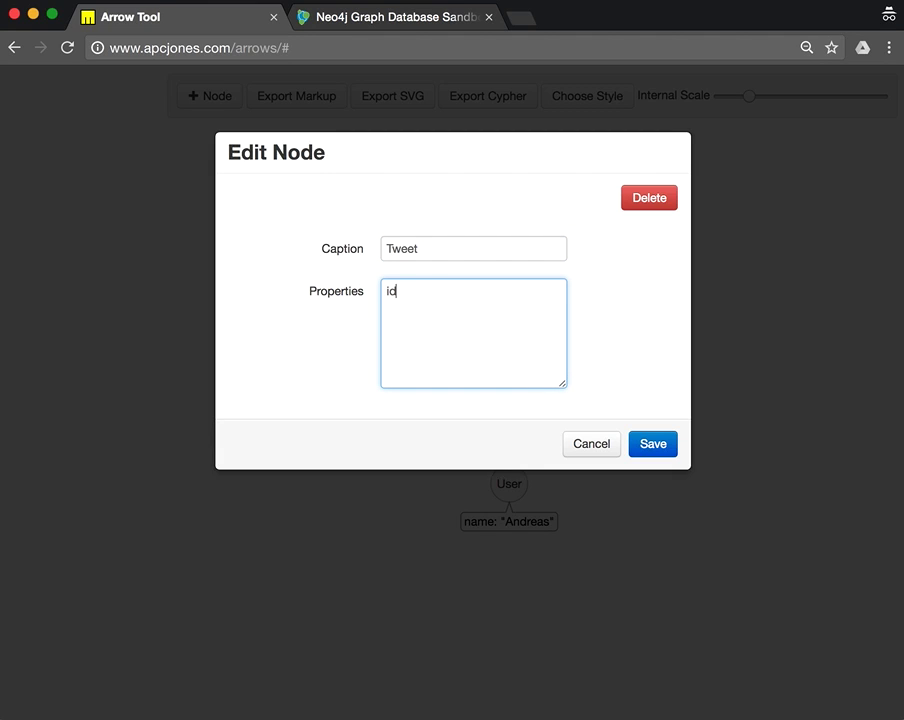
text(: 2342nam)
key(BackSpace)
key(BackSpace)
key(BackSpace)
text(text:)
text( "WE)
text(ieco)
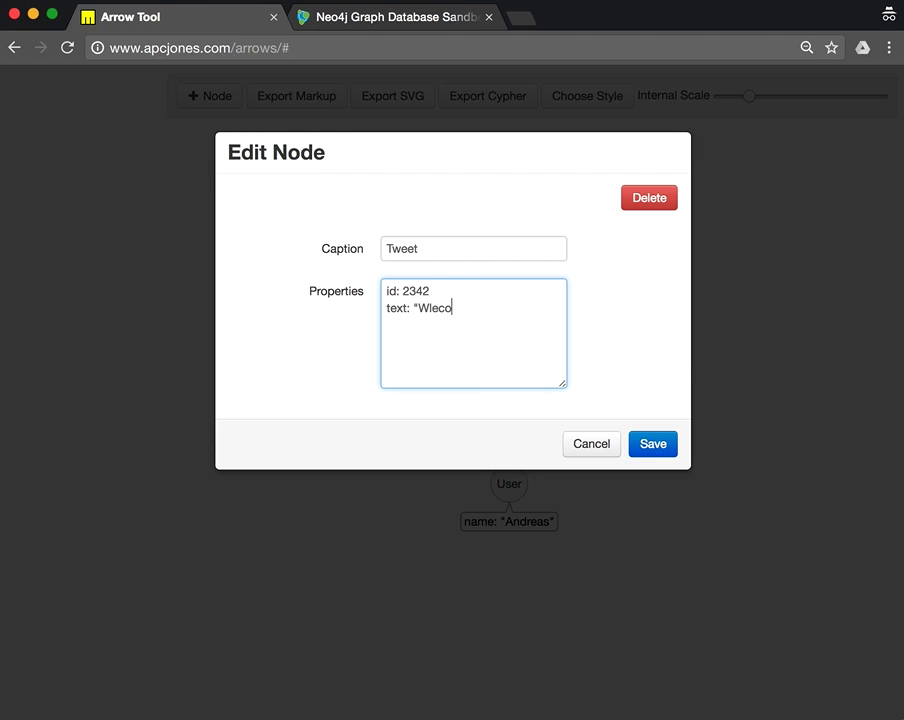
key(BackSpace)
key(BackSpace)
key(BackSpace)
key(BackSpace)
text(elcome)
click(654, 444)
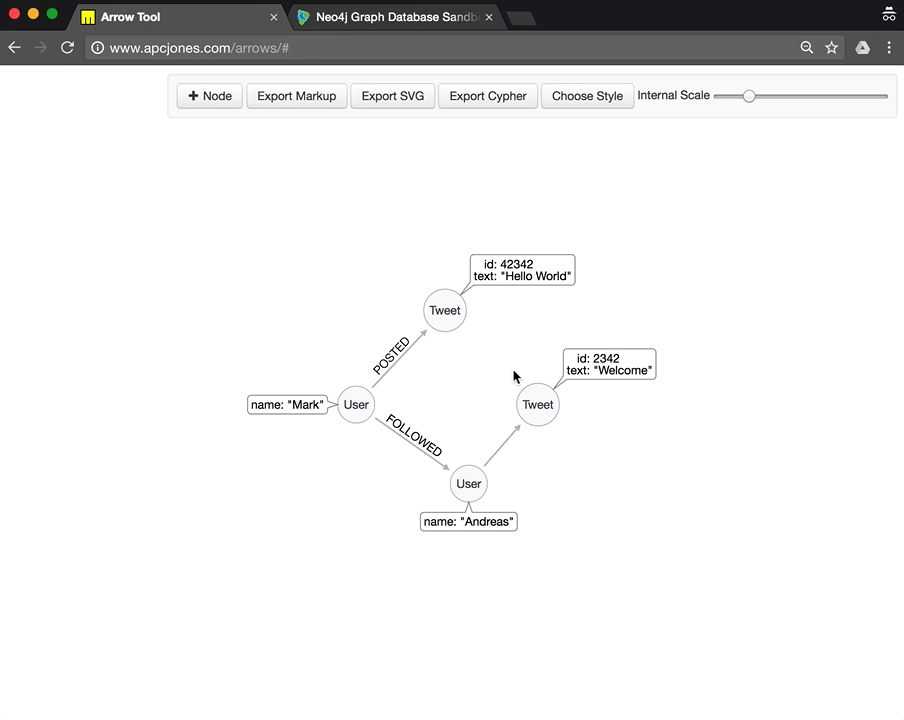
mouse_move(522, 393)
mouse_down()
mouse_move(448, 326)
mouse_move(522, 389)
mouse_move(486, 365)
mouse_move(447, 311)
mouse_up()
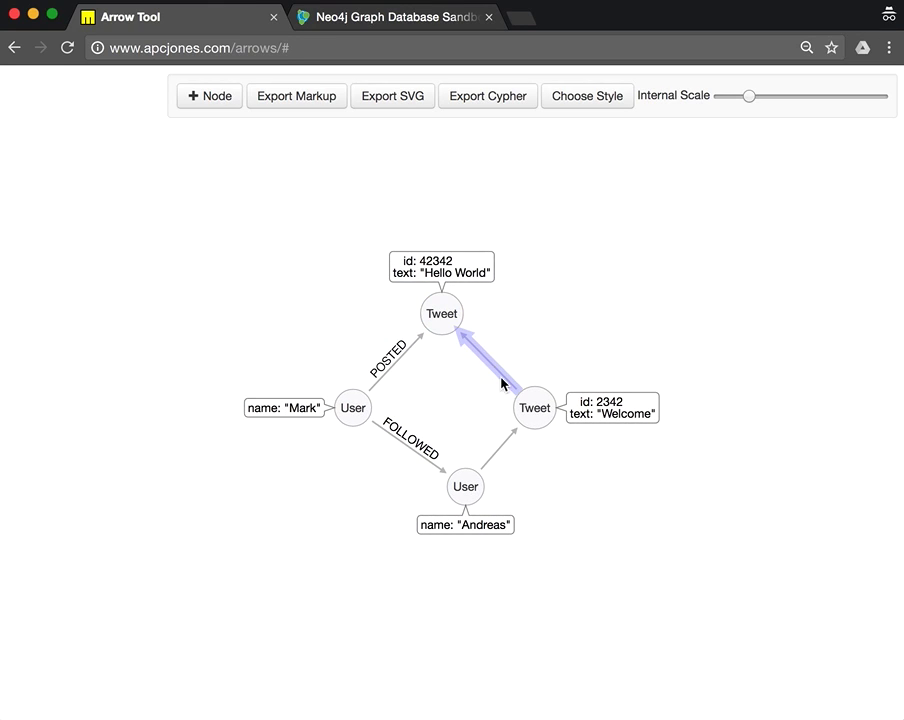
Set the Welcome-to-Hello World relationship type to REPLIED
mouse_move(527, 408)
mouse_down()
mouse_move(524, 382)
mouse_move(531, 385)
mouse_up()
double_click(434, 318)
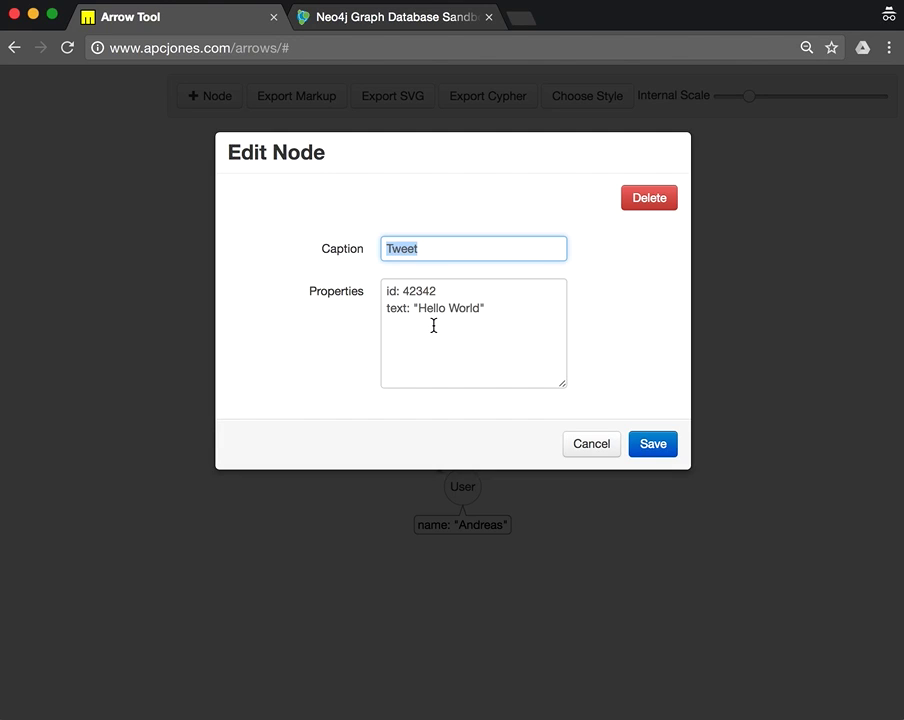
click(594, 450)
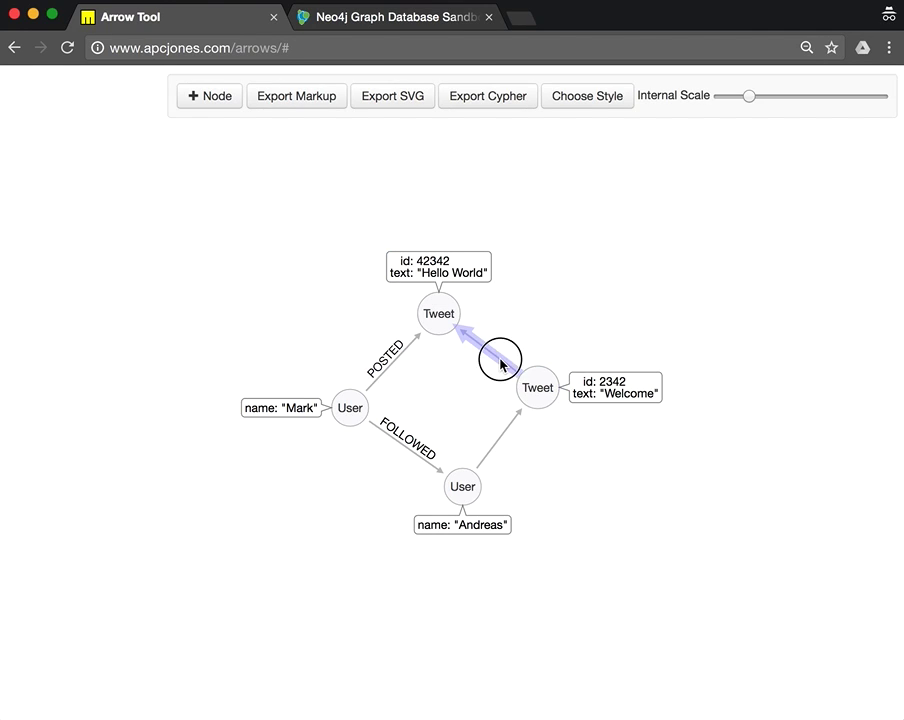
double_click(496, 364)
text(RP)
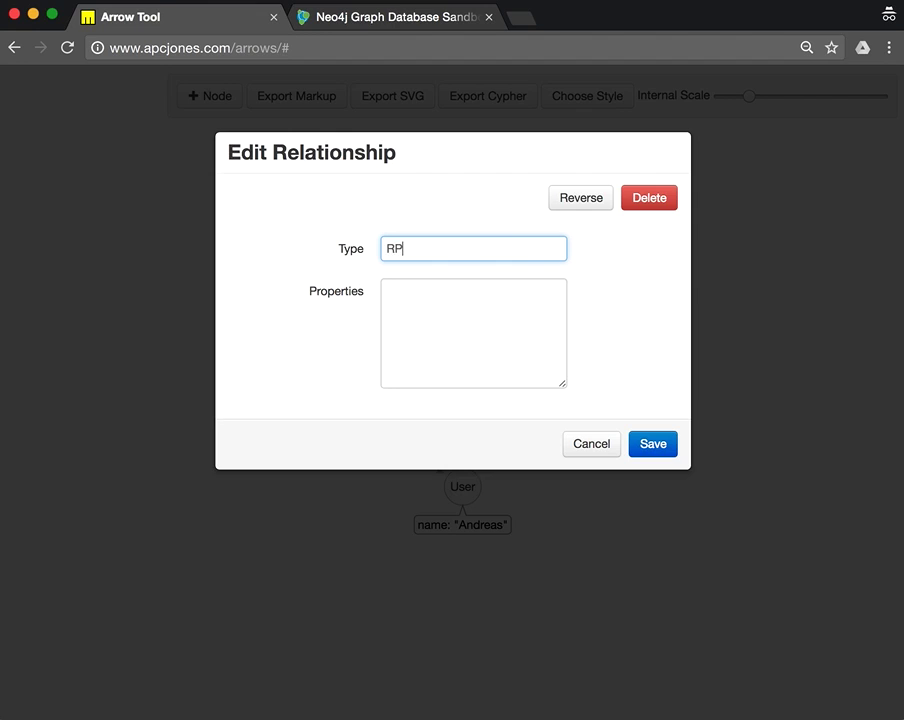
text(EPLIED)
click(662, 444)
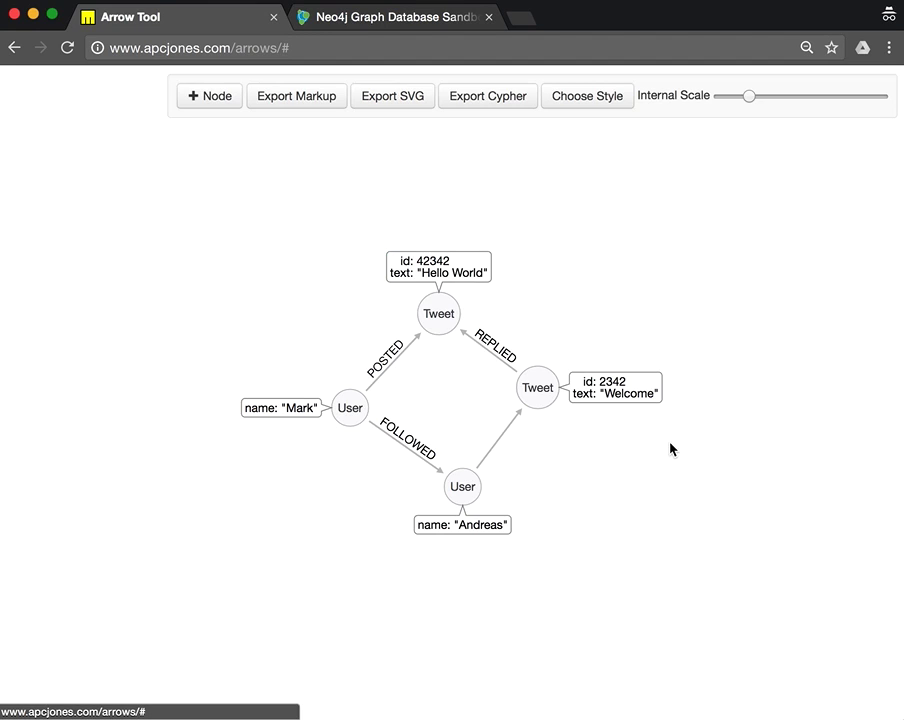
Label the second User's link to Welcome as POSTED and draw a new node off Welcome
double_click(500, 443)
text(POSTED)
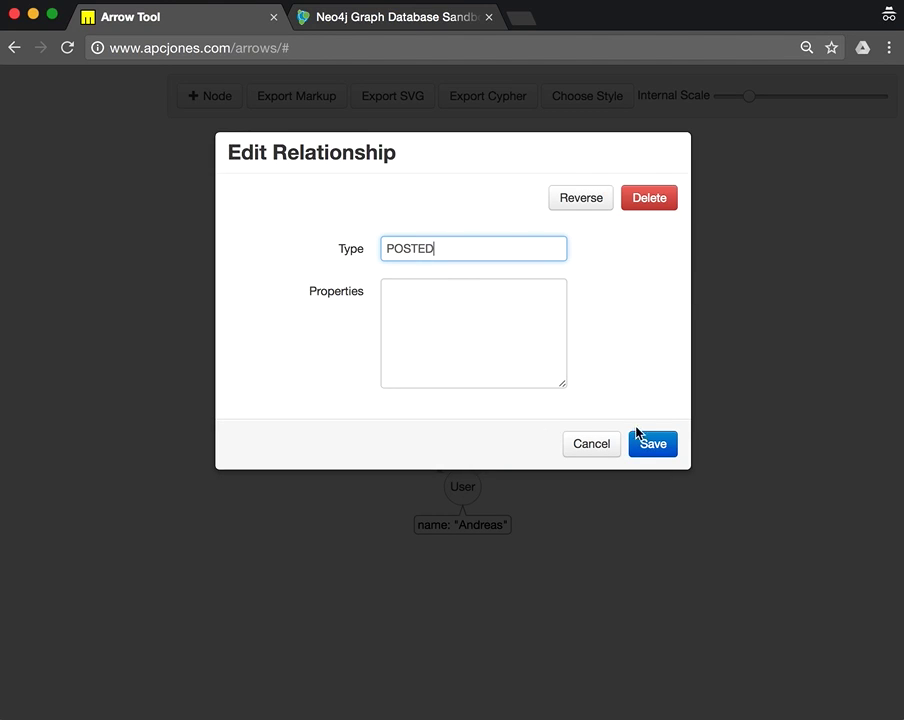
click(640, 442)
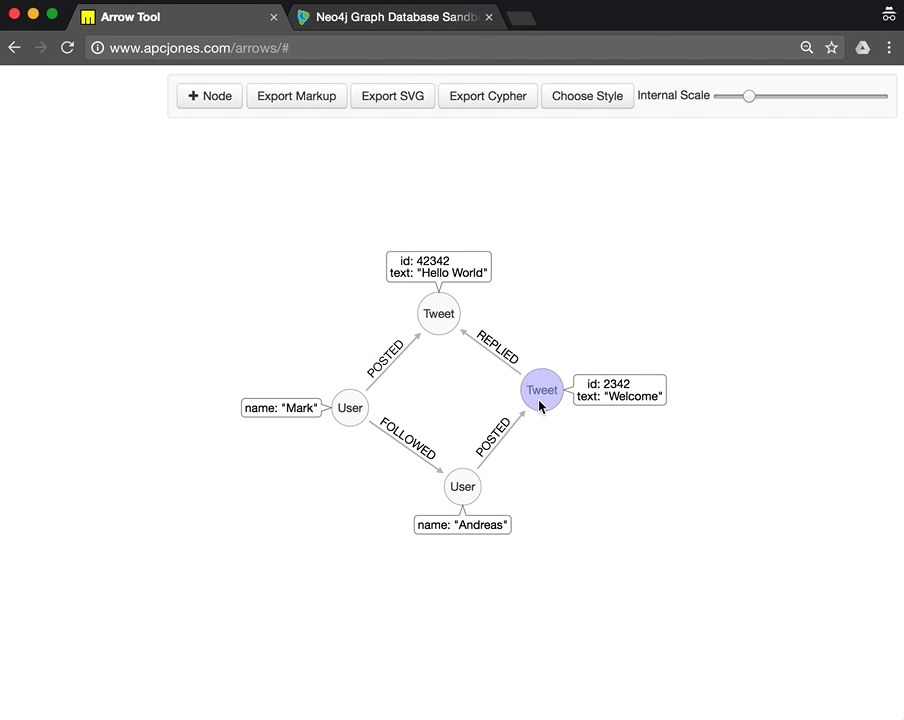
drag(547, 416, 602, 488)
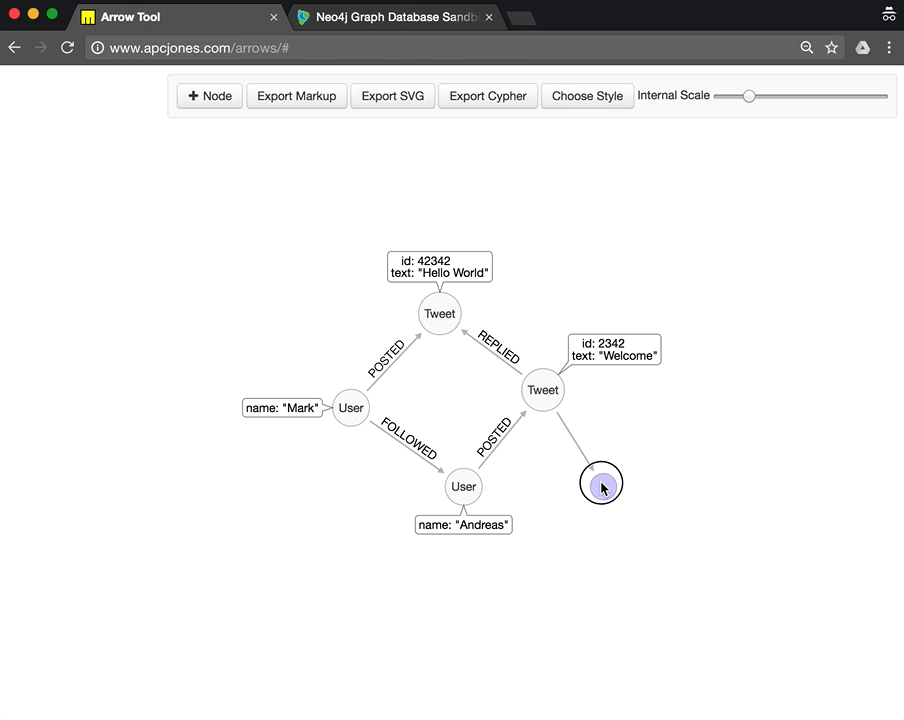
Caption the new node Tag and start its name property
click(602, 487)
text(Tag)
key(Tab)
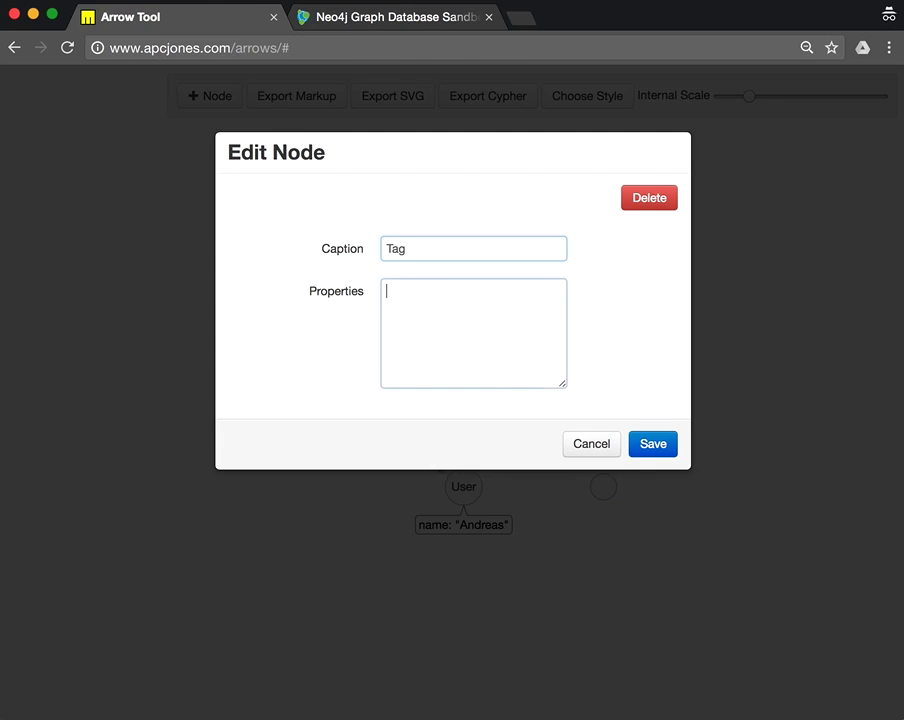
text(name: "fun)
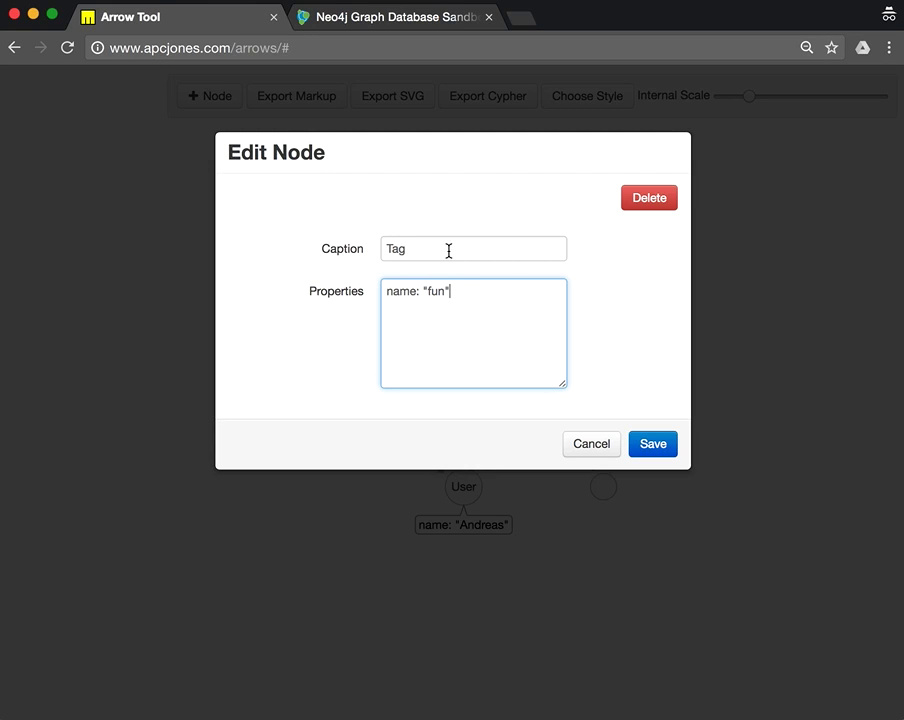
Save the Tag node and move the Internal Scale slider back to its usual spacing
click(645, 442)
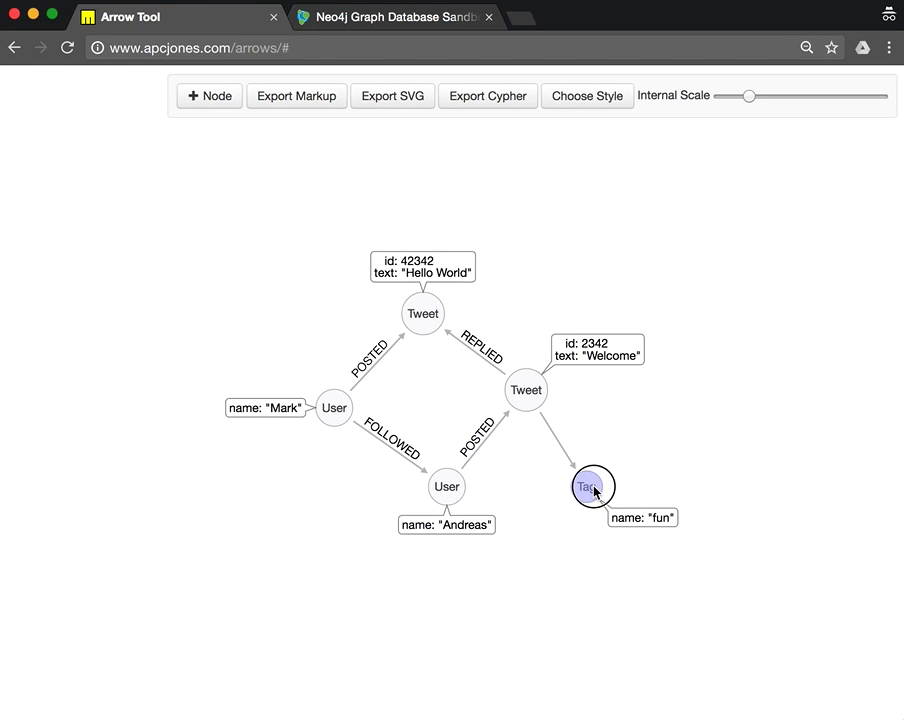
mouse_move(597, 492)
mouse_down()
mouse_move(591, 466)
mouse_move(600, 481)
mouse_up()
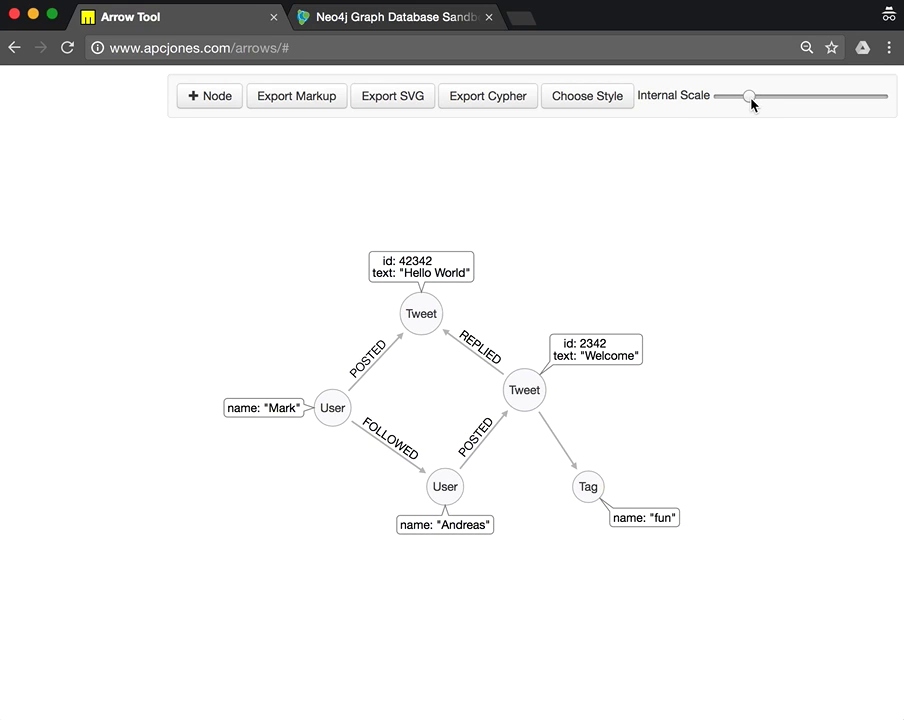
drag(752, 100, 767, 102)
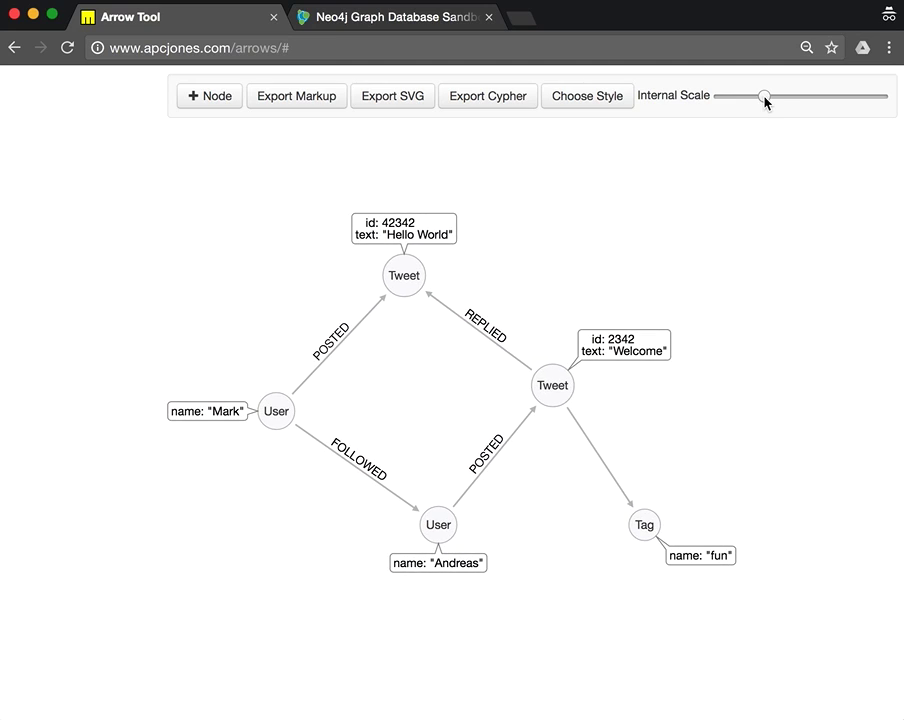
click(736, 102)
drag(737, 104, 745, 104)
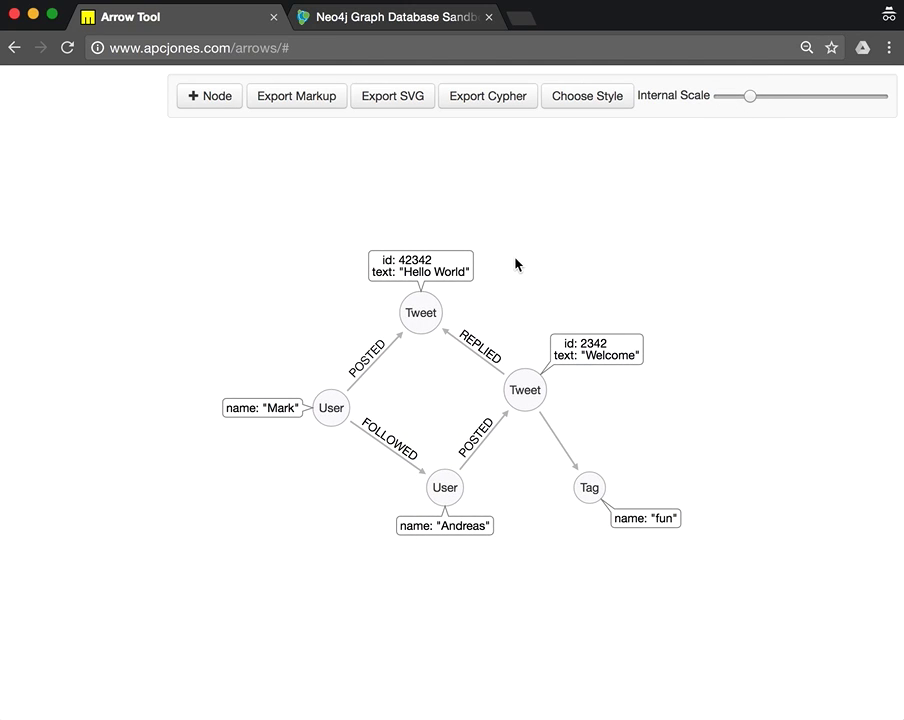
click(280, 100)
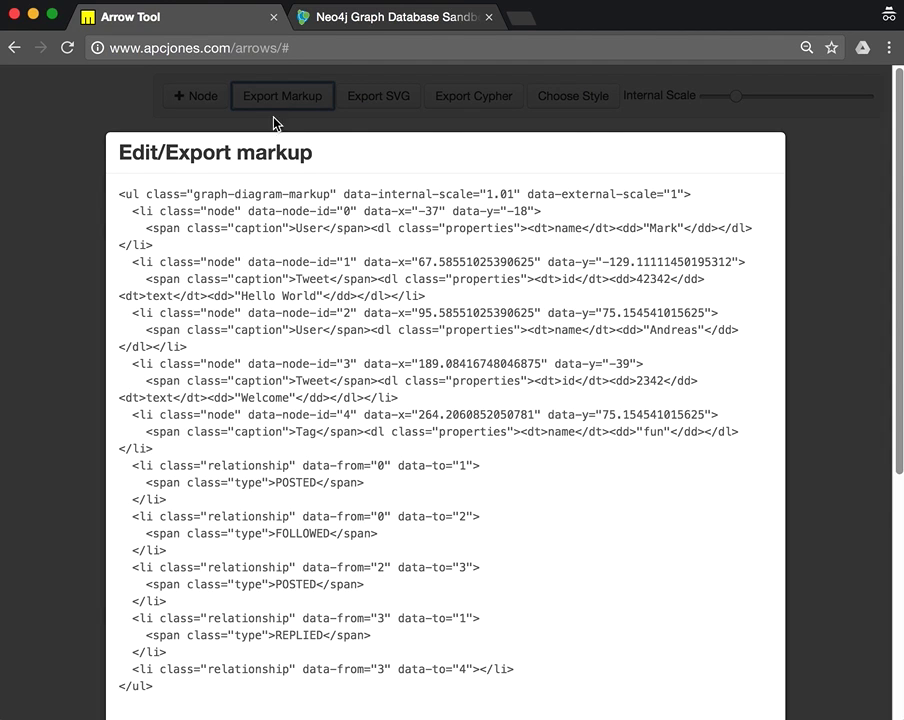
Cut all node and relationship lines from the markup, emptying the diagram
scroll(297, 441, down, 3)
scroll(296, 438, up, 3)
drag(413, 313, 473, 314)
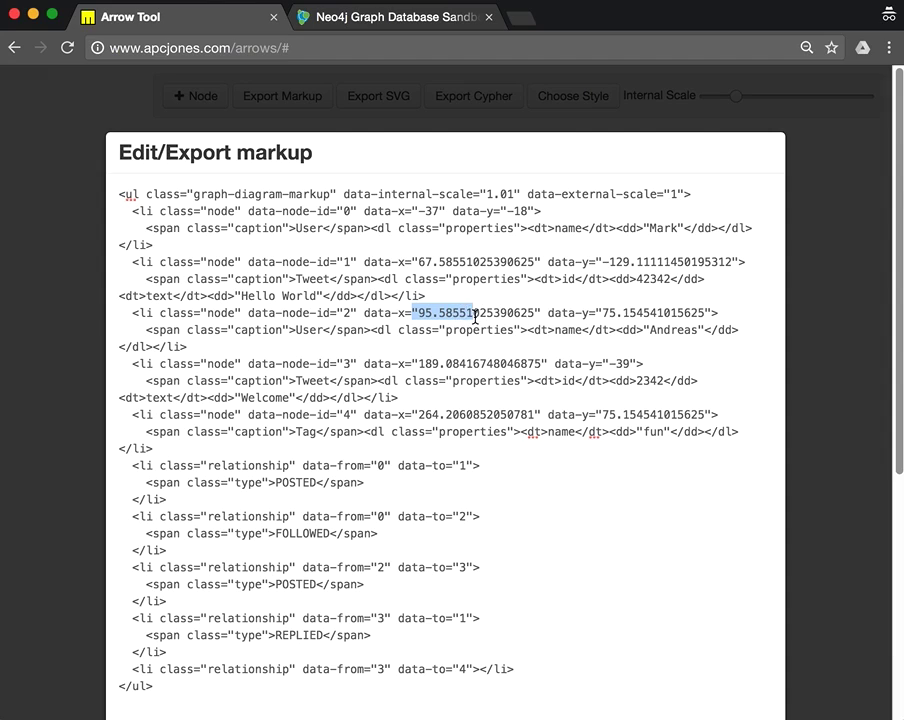
drag(445, 260, 486, 261)
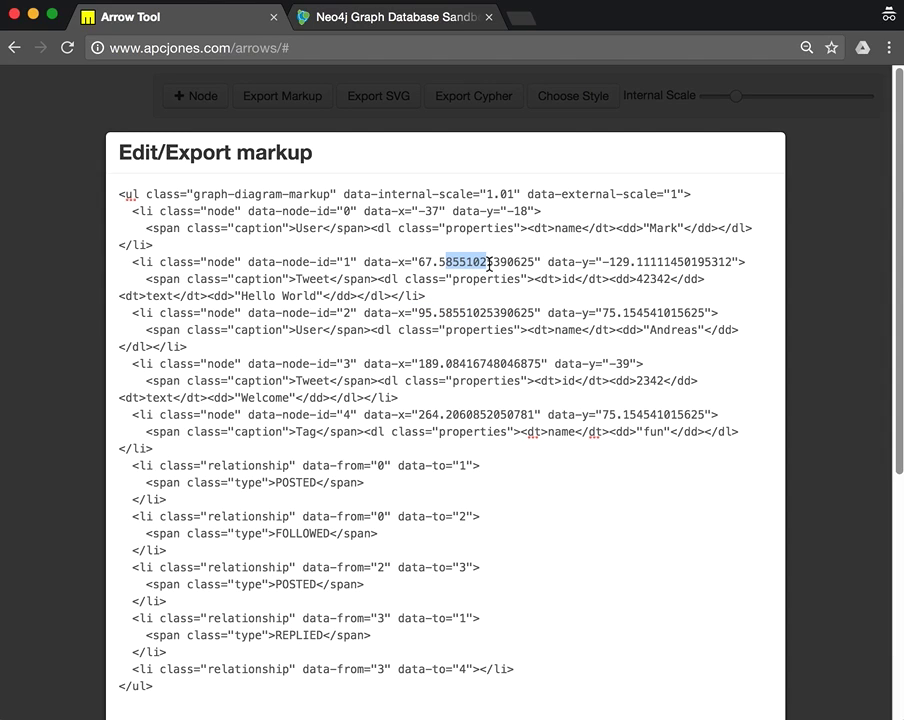
click(426, 533)
drag(533, 668, 113, 212)
key(BackSpace)
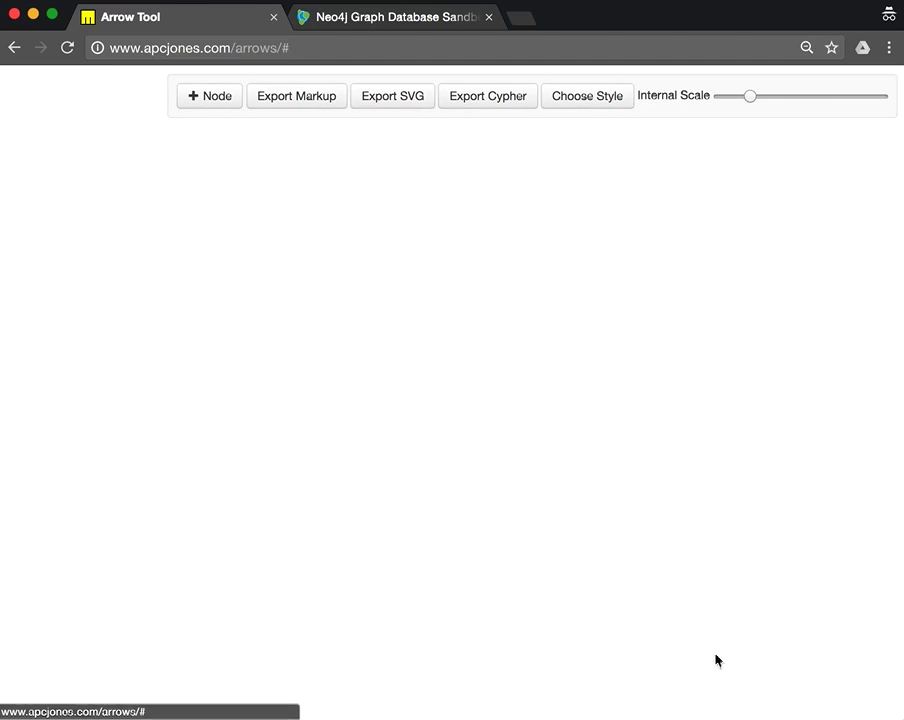
Paste the saved markup back before </ul> and save to restore the graph
click(285, 98)
click(272, 218)
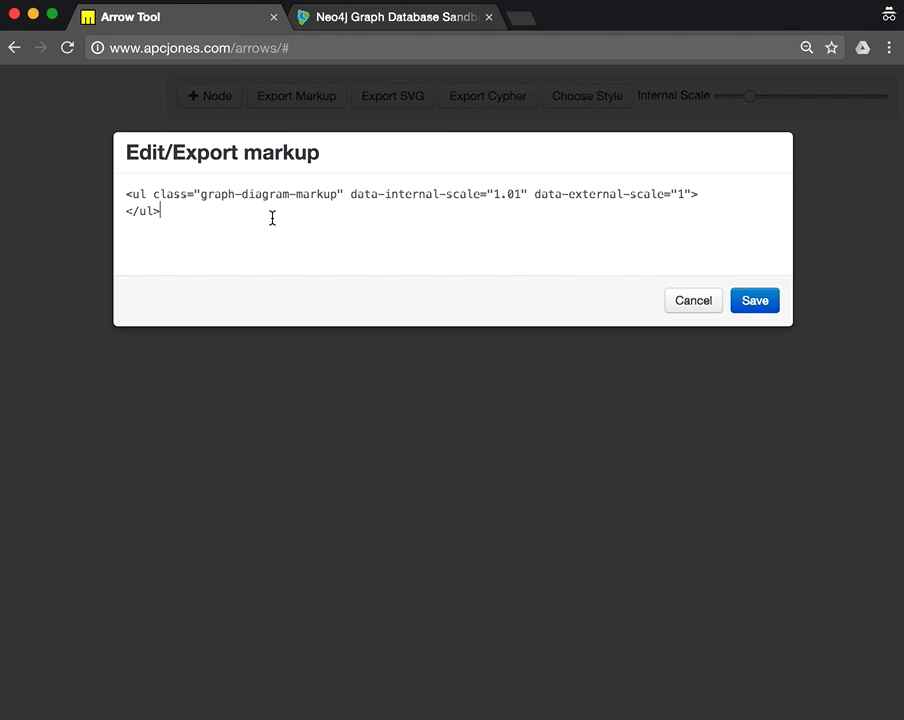
key(super+Left)
key(super+v)
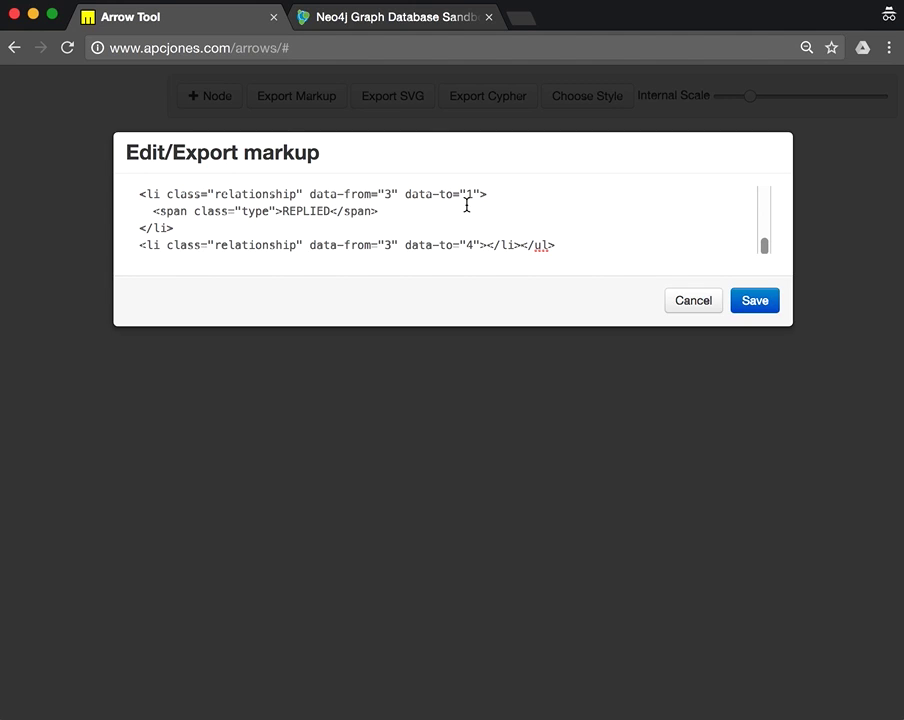
click(753, 301)
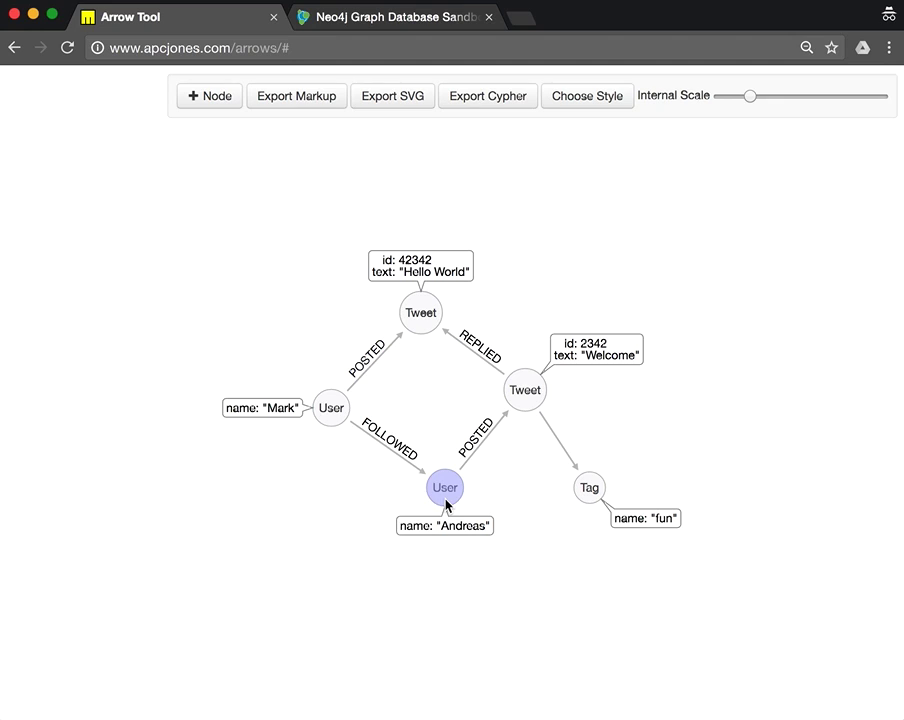
mouse_move(448, 504)
mouse_down()
mouse_move(436, 502)
mouse_move(450, 508)
mouse_up()
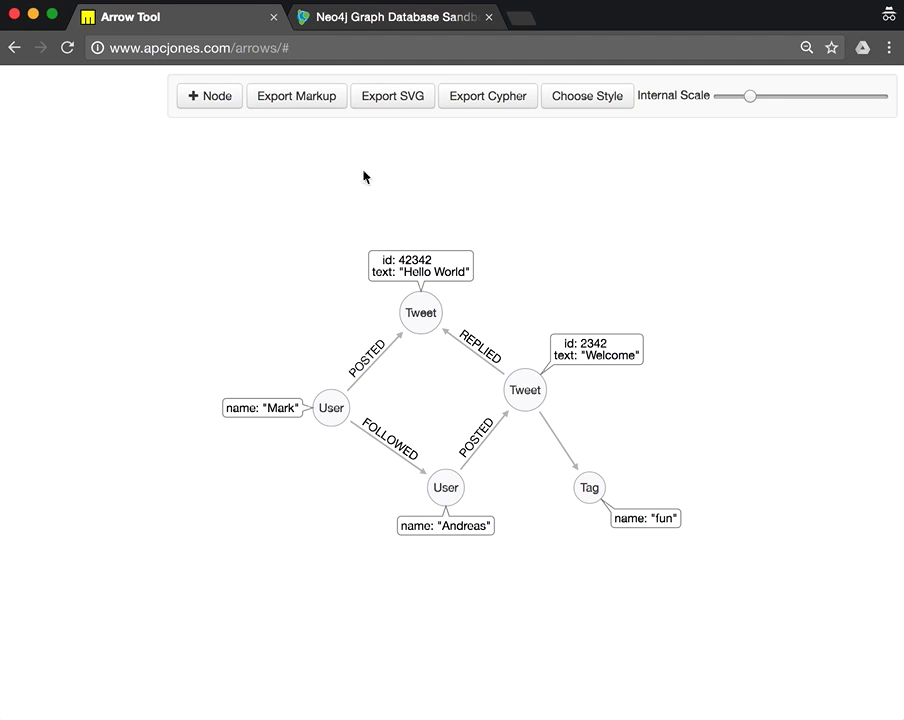
click(398, 98)
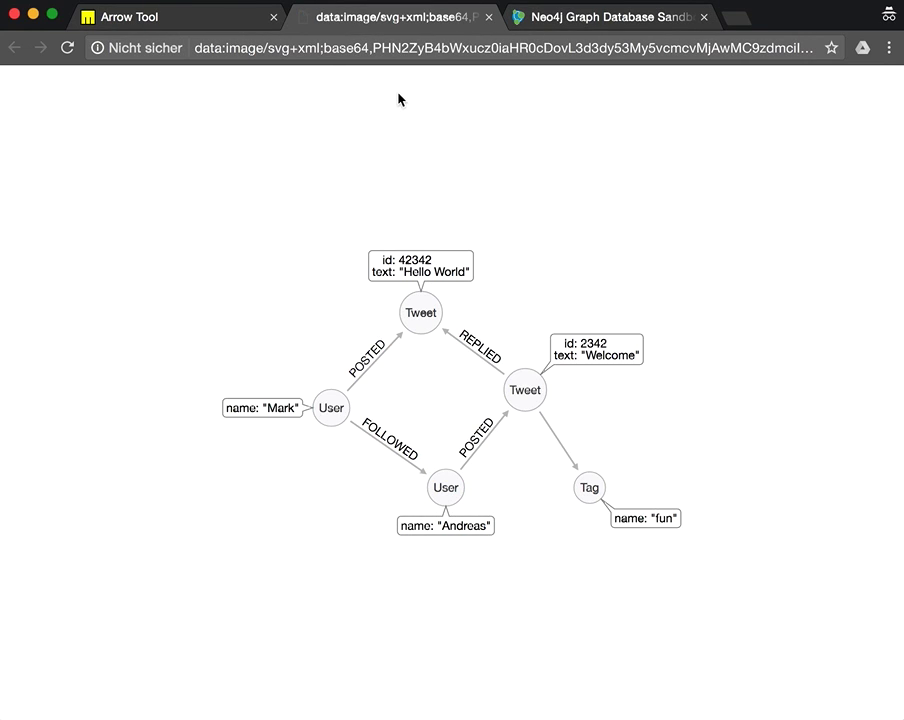
drag(398, 243, 540, 454)
click(376, 318)
click(486, 18)
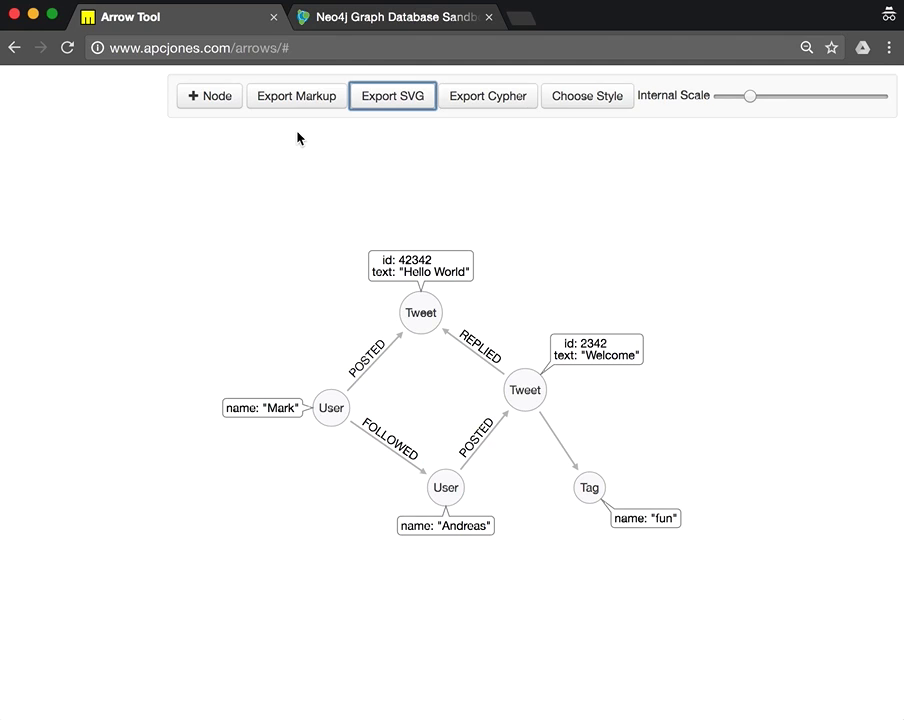
click(377, 137)
Export the diagram as Cypher and select the whole CREATE statement for copying
click(497, 100)
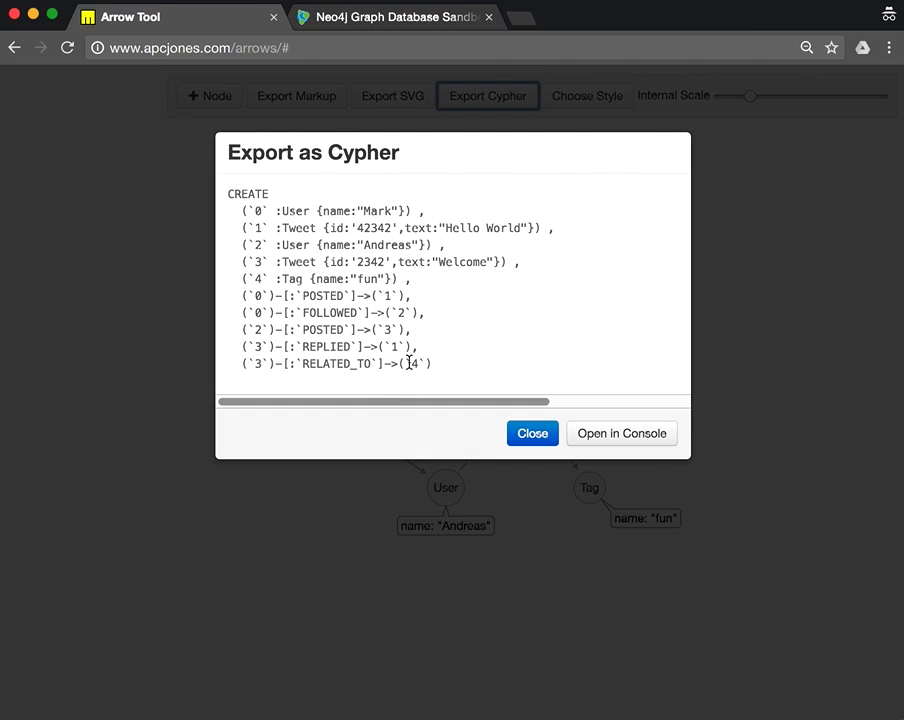
drag(458, 371, 220, 190)
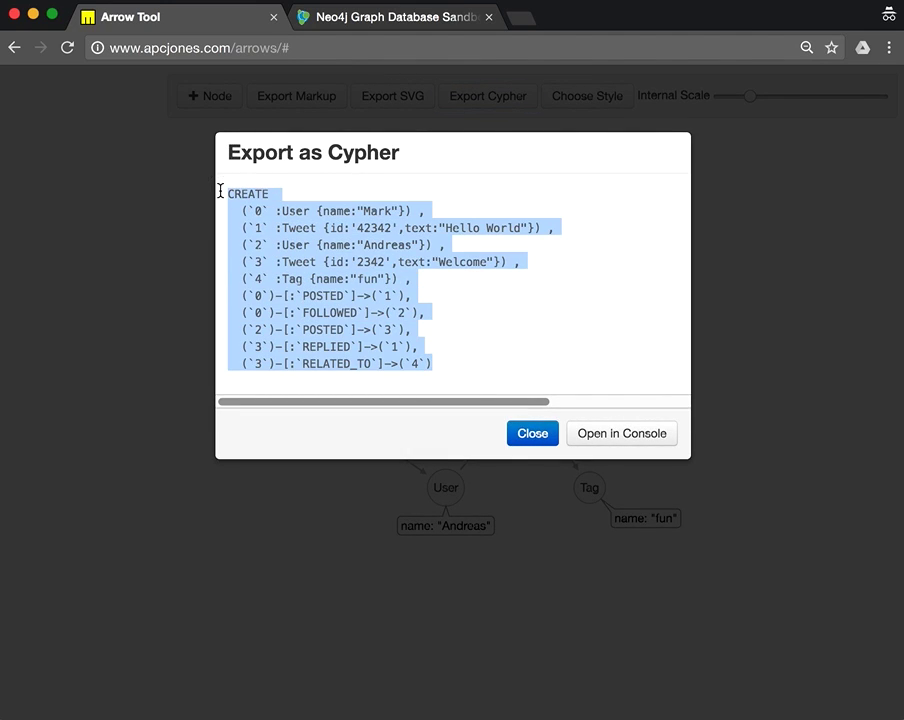
click(387, 22)
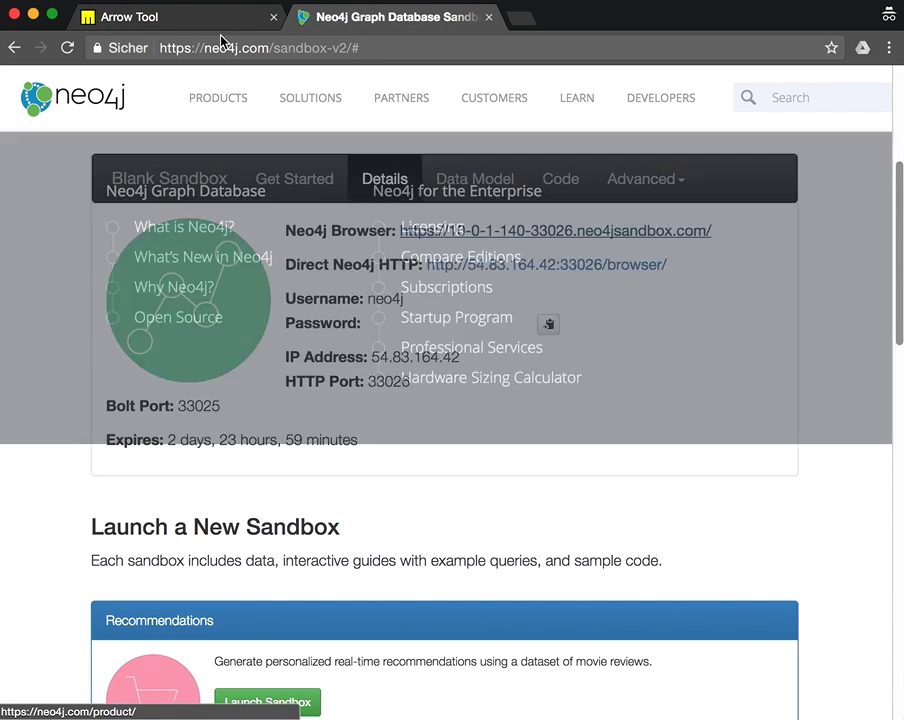
Run the pasted Cypher CREATE statement, adding 5 nodes, 5 relationships and 7 properties
mouse_move(310, 97)
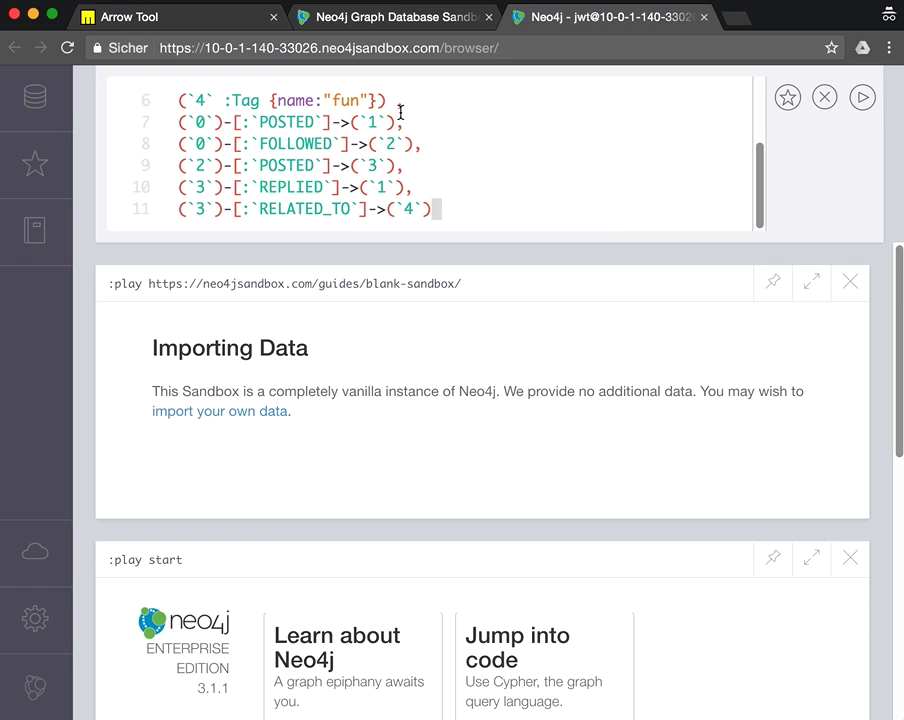
key(super+Return)
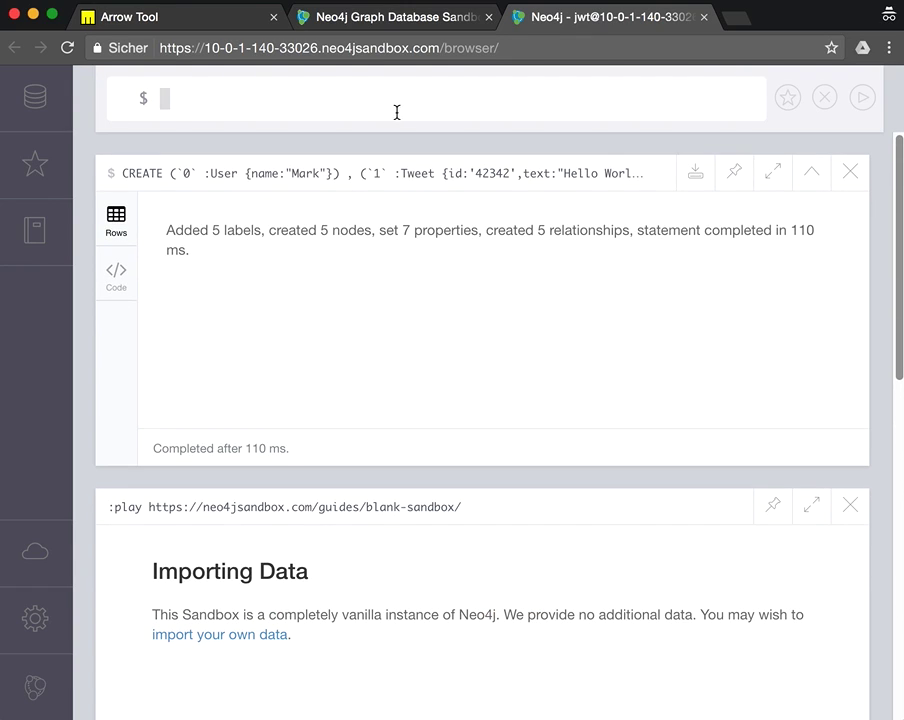
Edit the relationship query to MATCH (a)-[r]->(b) RETURN * LIMIT 25 and run it
click(35, 108)
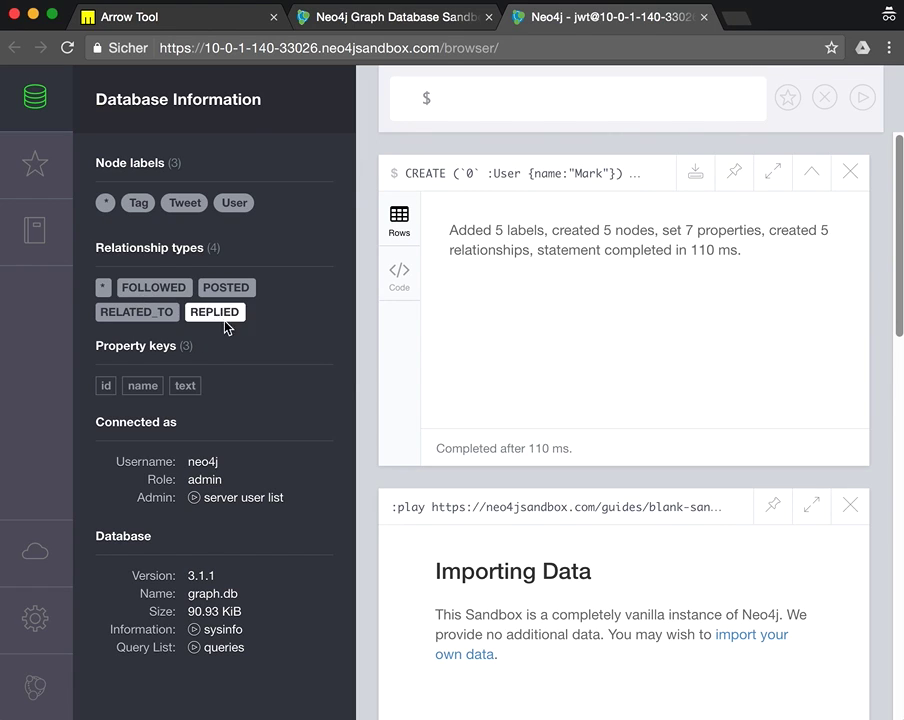
click(104, 291)
click(35, 96)
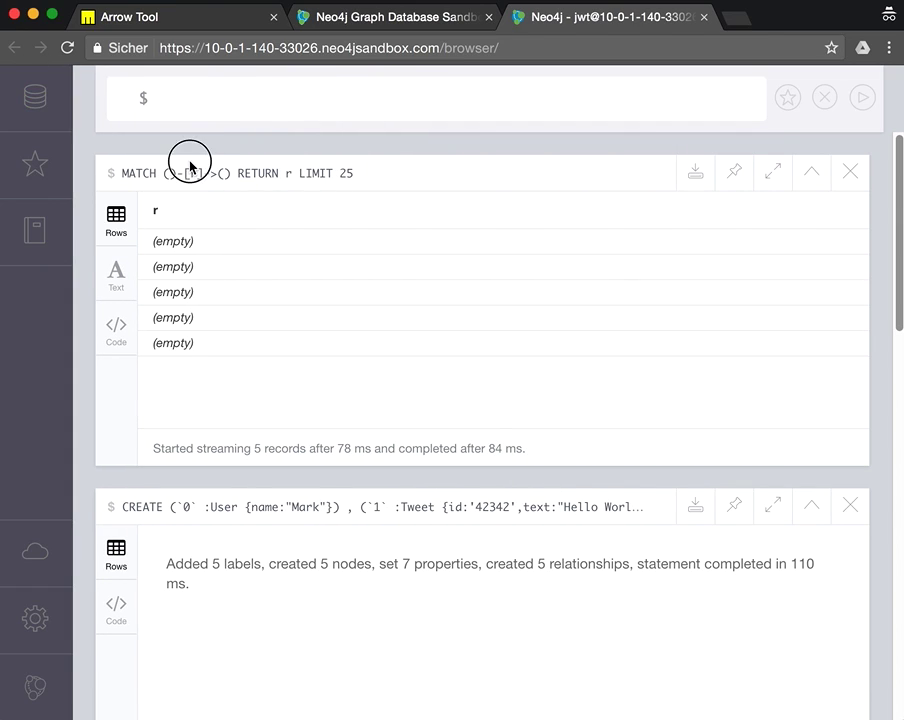
click(188, 173)
text(a)-[r]->() RETURN r LIMIT 25)
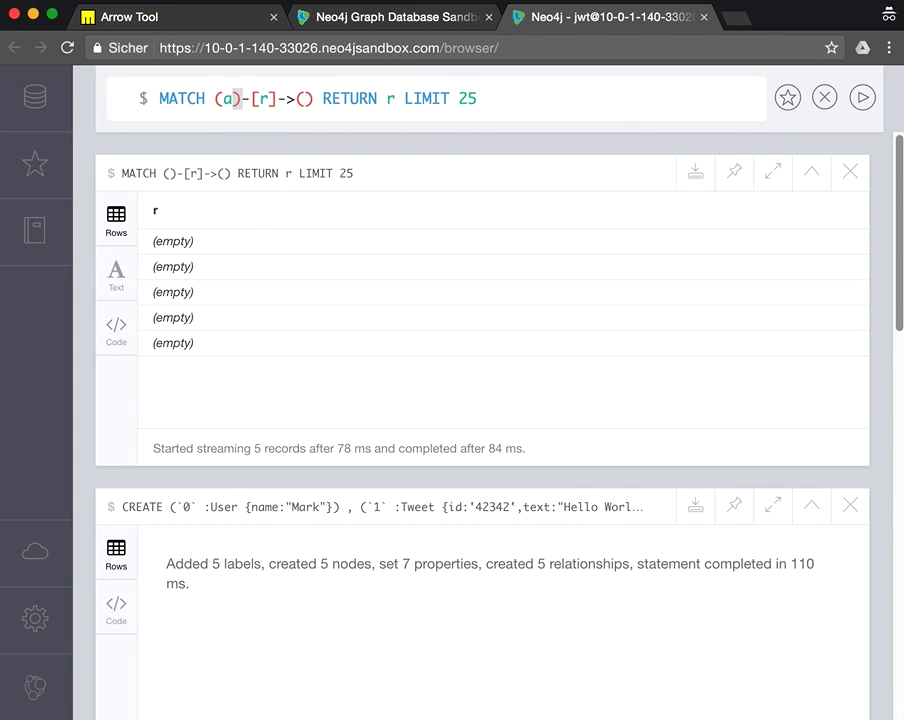
key(Right)
key(Right)
key(Right)
key(Right)
key(Right)
key(Right)
key(Right)
key(Right)
text(b)
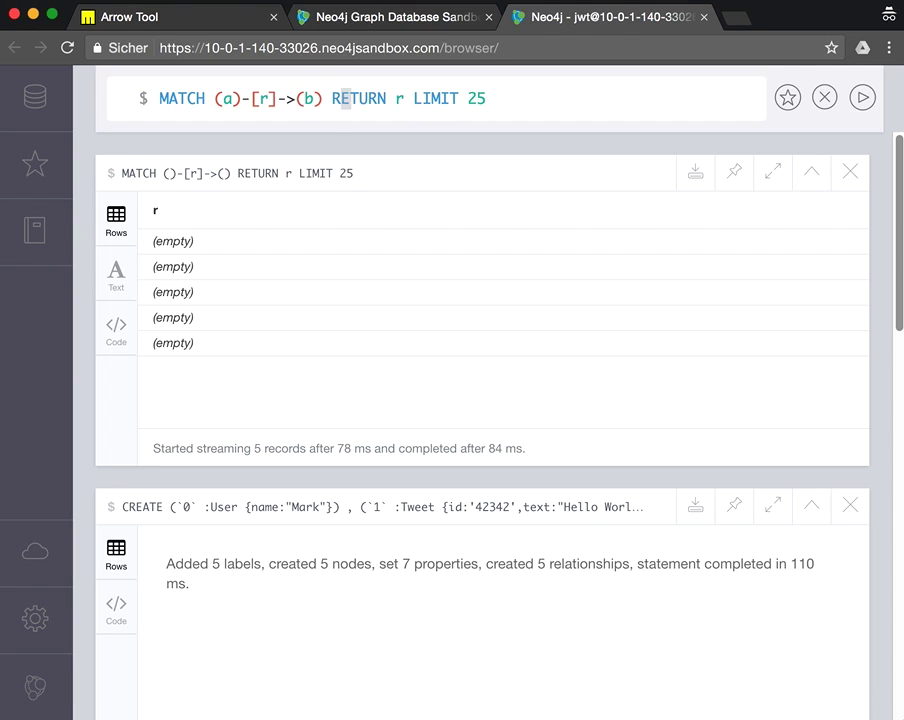
key(BackSpace)
key(BackSpace)
text(*)
key(Return)
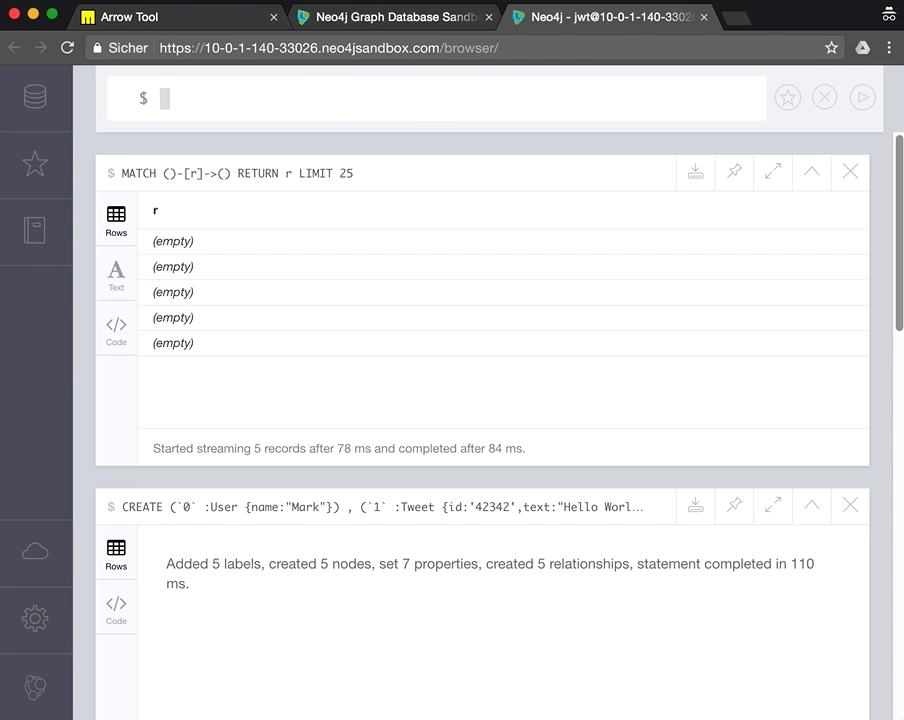
Drag the Andreas node left and the Mark node up and left
click(464, 394)
drag(476, 380, 404, 390)
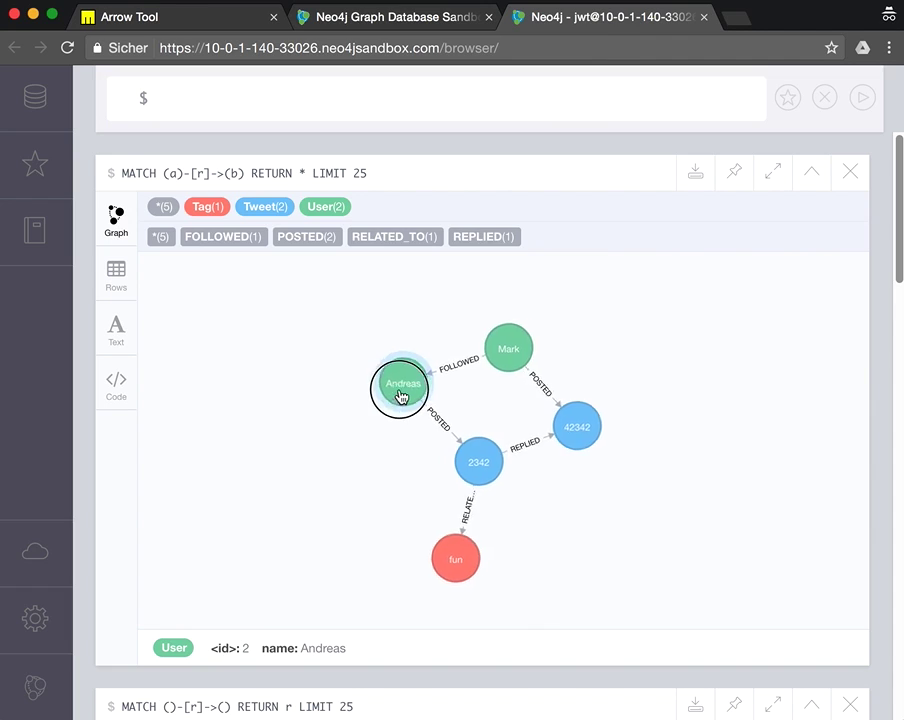
click(462, 347)
drag(460, 351, 436, 329)
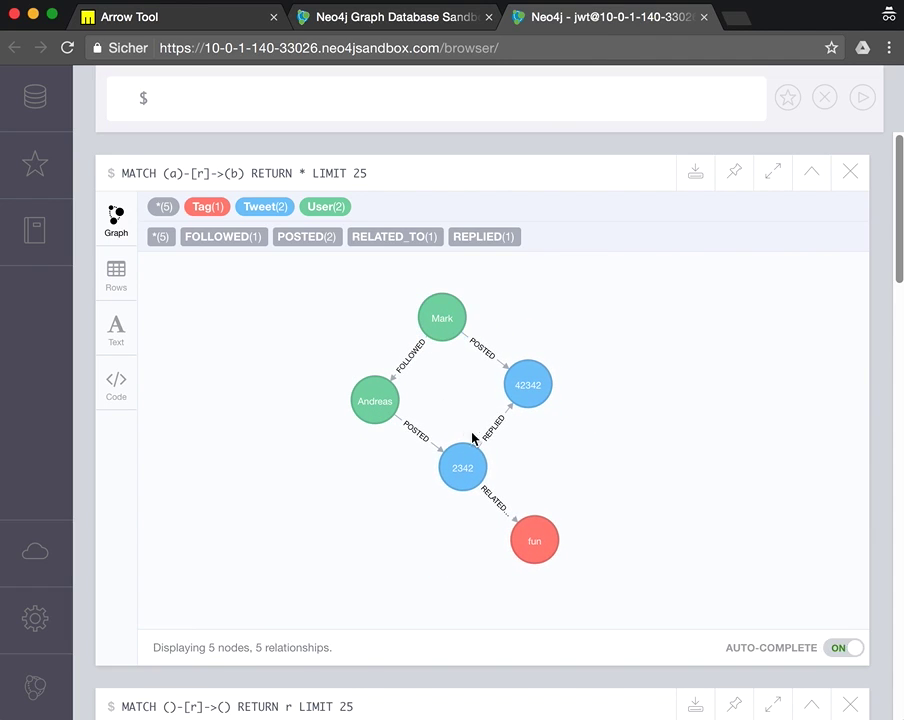
Caption Tweet nodes by their text and reposition the Hello World and fun nodes
click(464, 466)
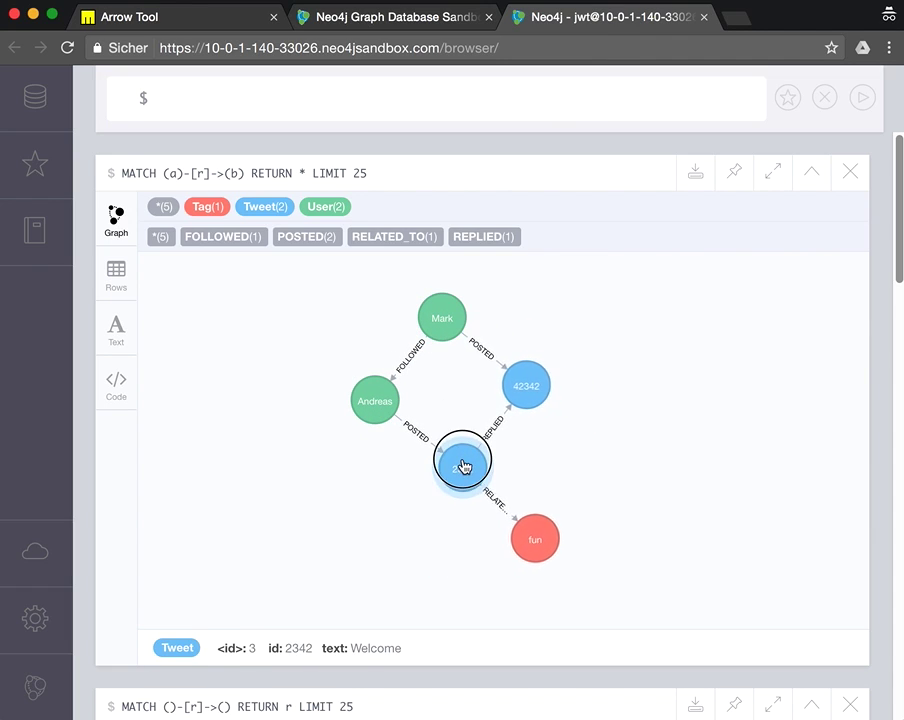
click(264, 207)
click(667, 649)
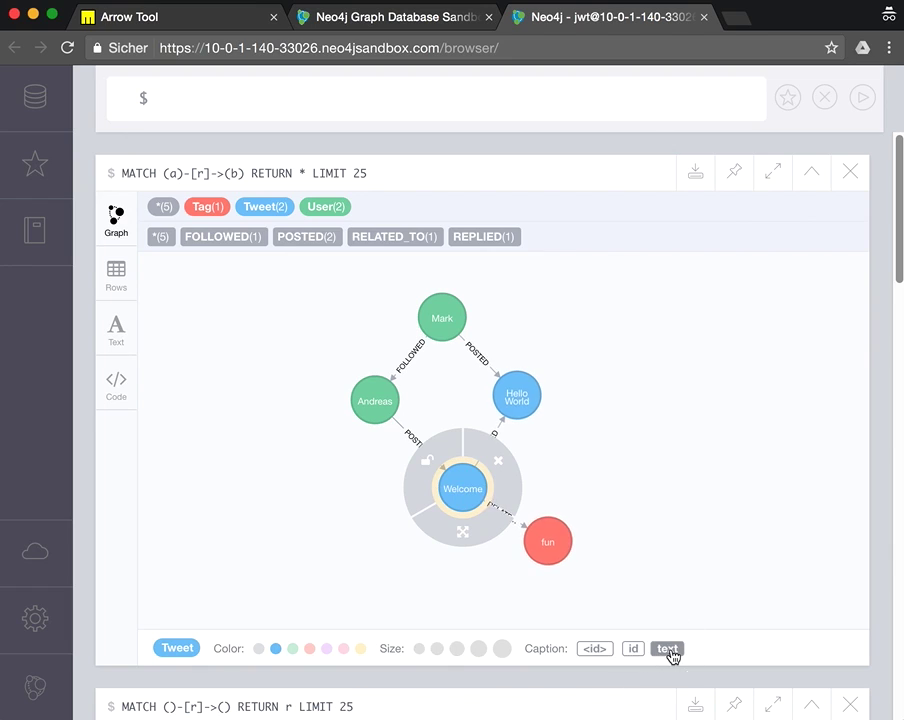
drag(532, 400, 544, 366)
drag(548, 540, 580, 552)
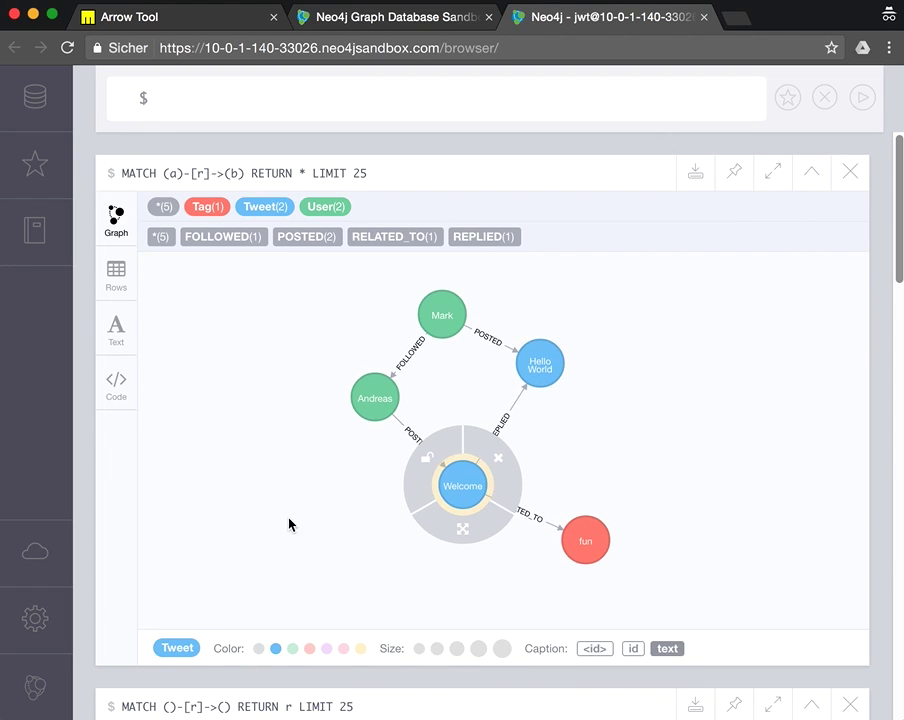
Open the exported Cypher in Neo4j Console and rearrange the Hello World, Welcome and fun nodes
click(404, 20)
click(198, 20)
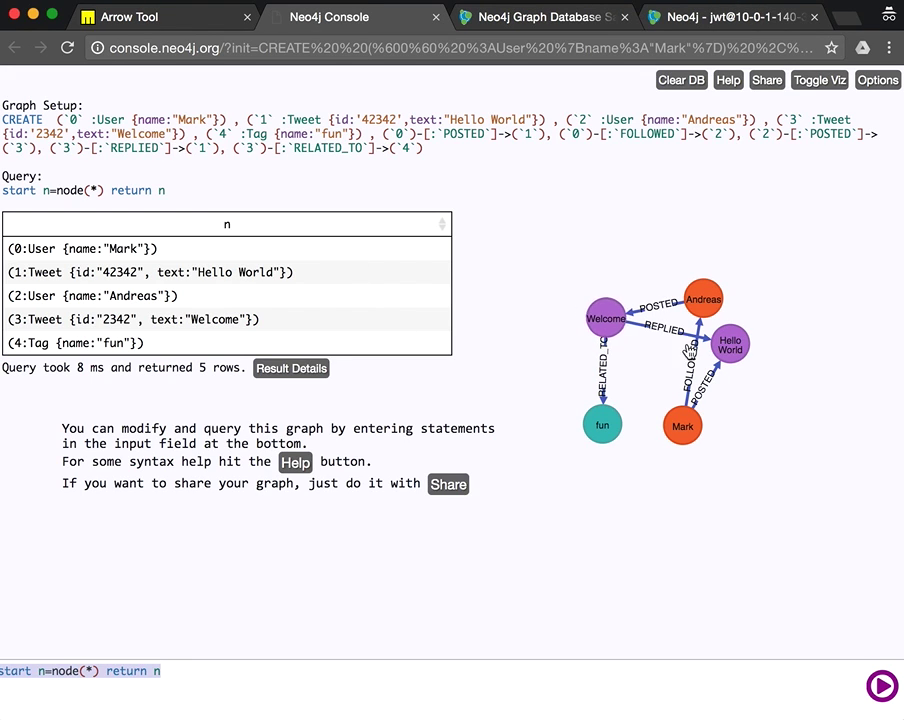
drag(728, 344, 636, 393)
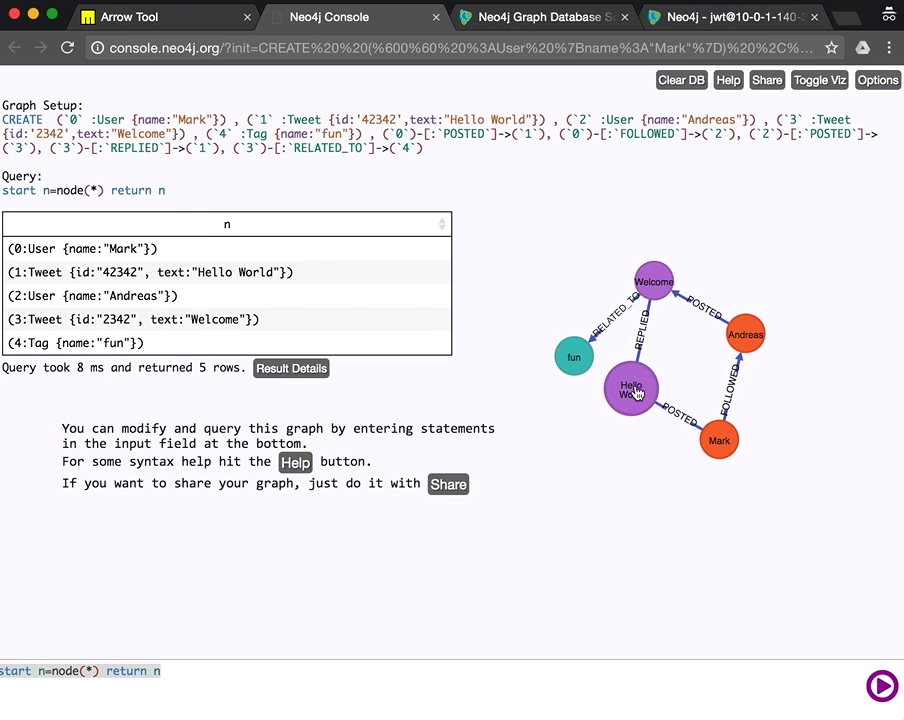
drag(650, 289, 652, 268)
drag(585, 345, 496, 246)
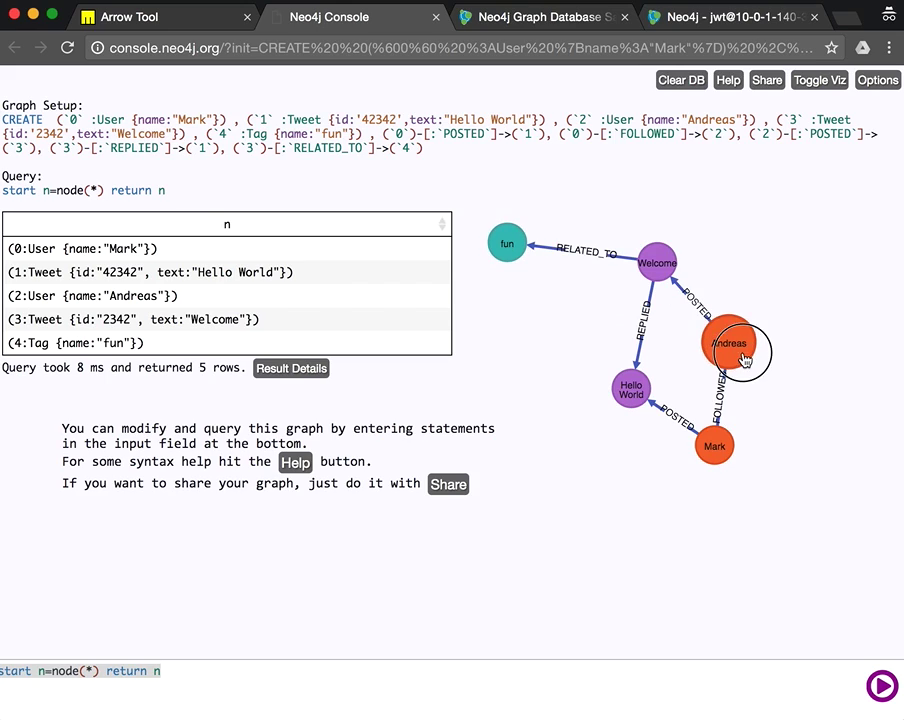
Generate a share link for the console graph and select it
click(767, 80)
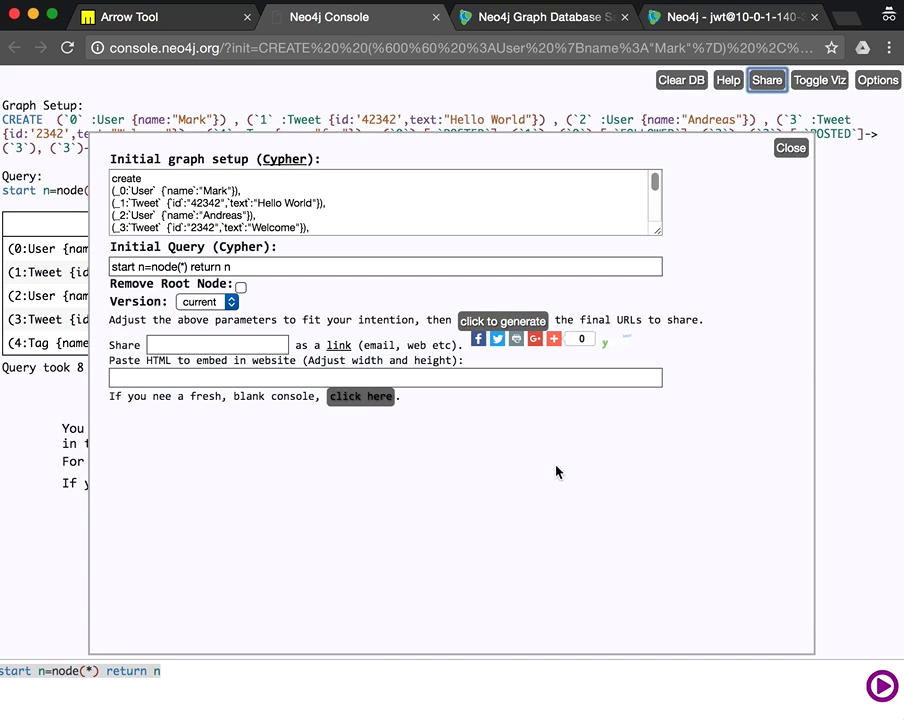
click(478, 322)
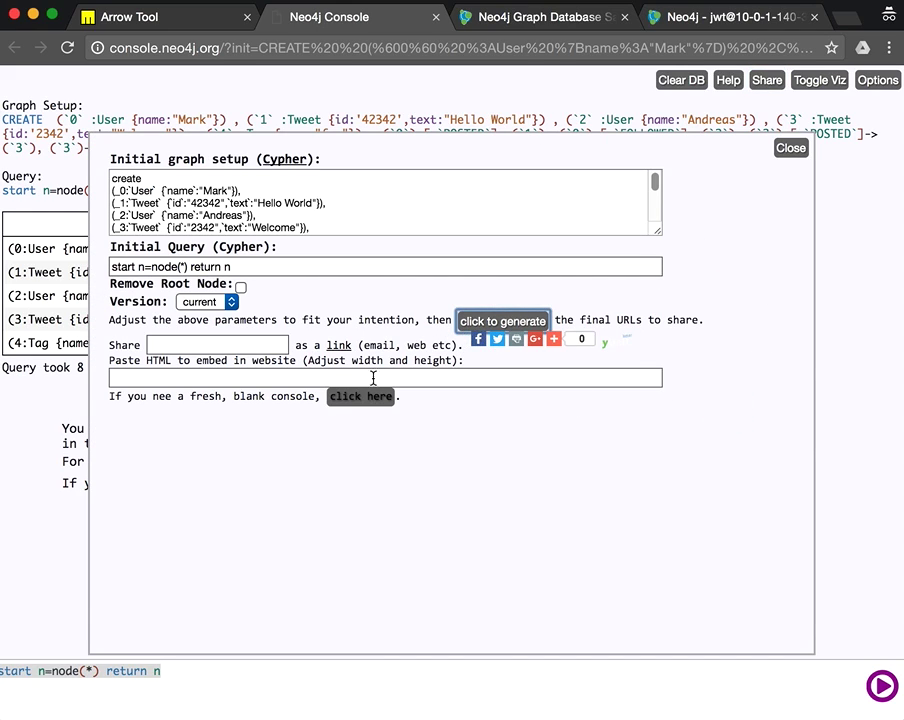
click(240, 344)
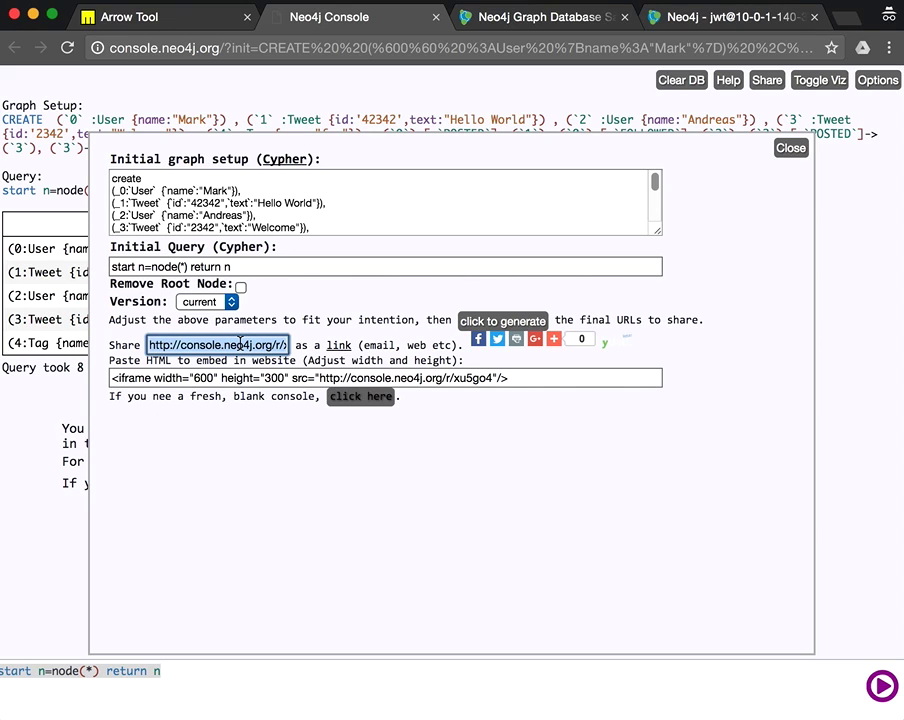
Load the copied share link in a new tab and rearrange the Hello World and fun nodes
key(super+c)
key(super+t)
key(super+v)
key(Return)
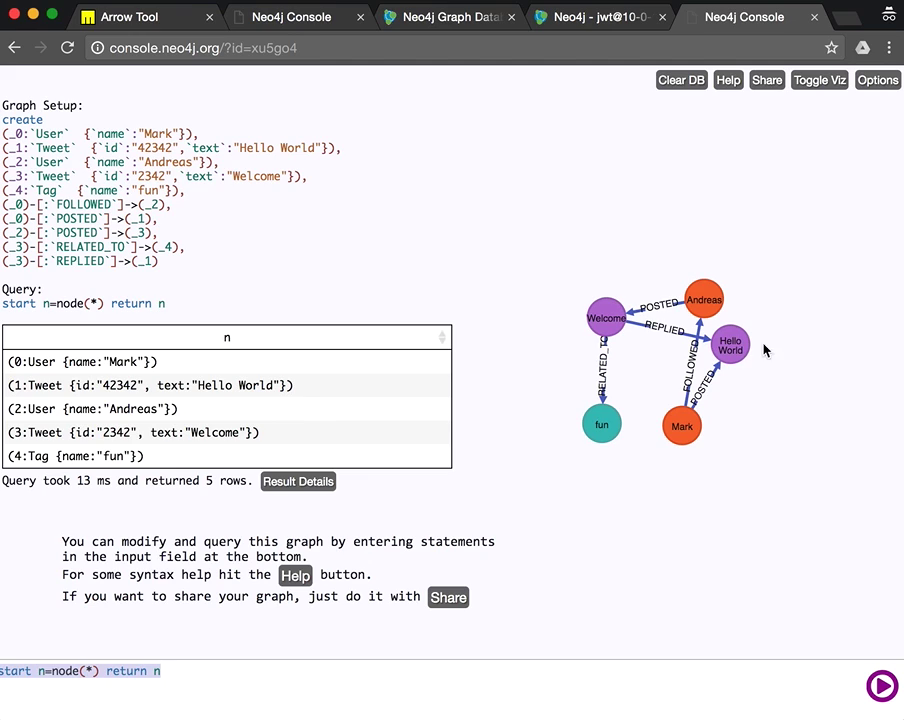
drag(730, 348, 646, 392)
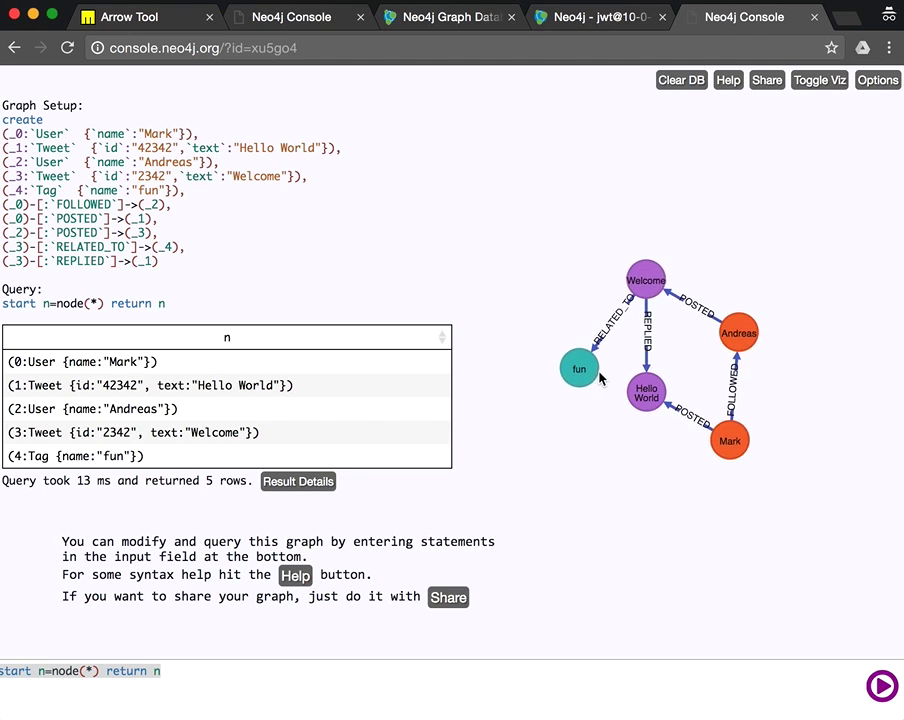
drag(592, 372, 525, 258)
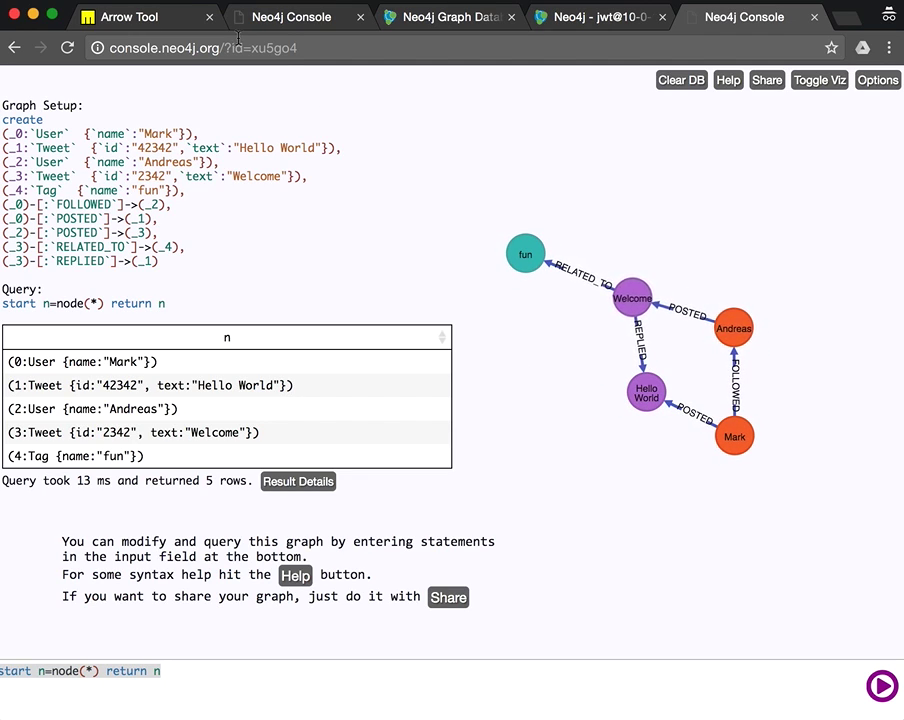